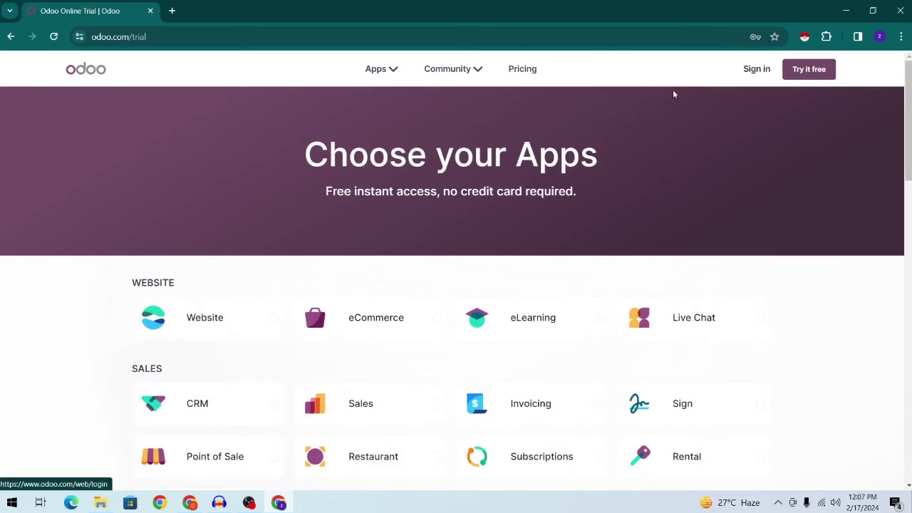
Select the eCommerce app for the free trial and continue to the sign-up form
scroll(630, 116, down, 1)
scroll(630, 116, down, 2)
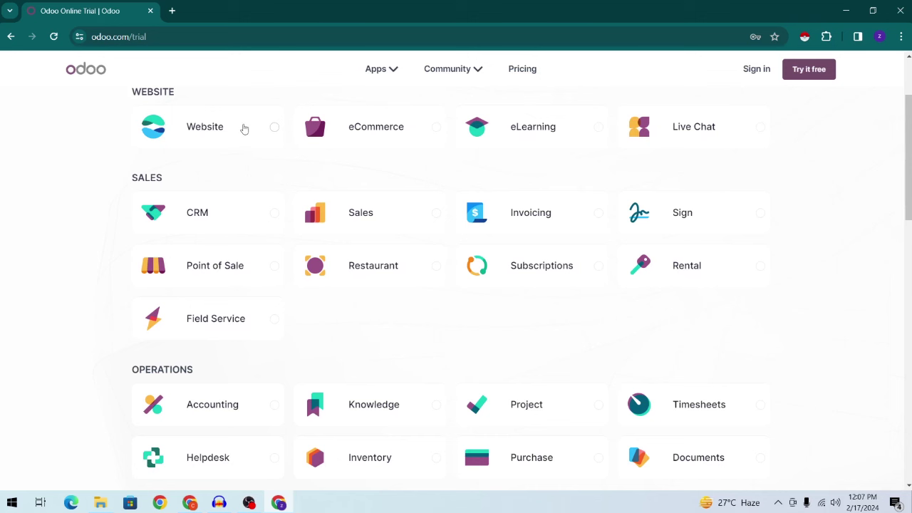
scroll(295, 171, down, 3)
scroll(247, 181, up, 2)
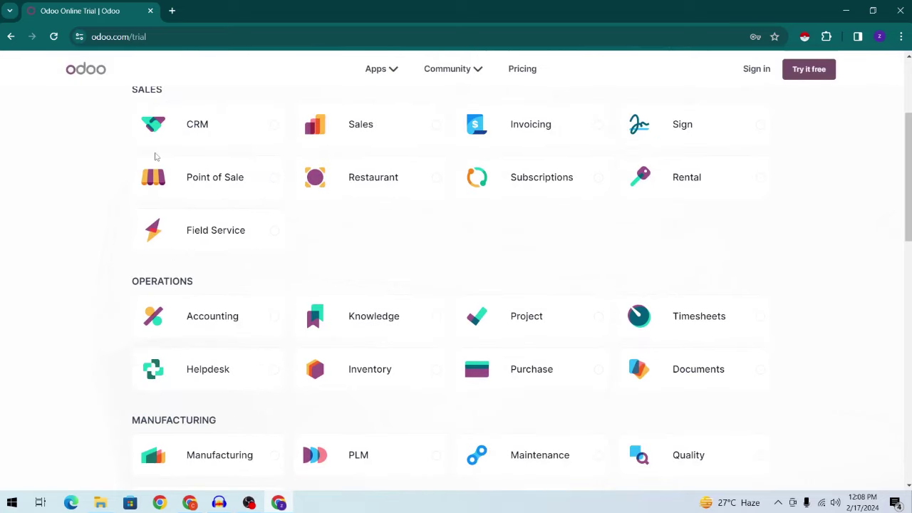
scroll(154, 156, up, 3)
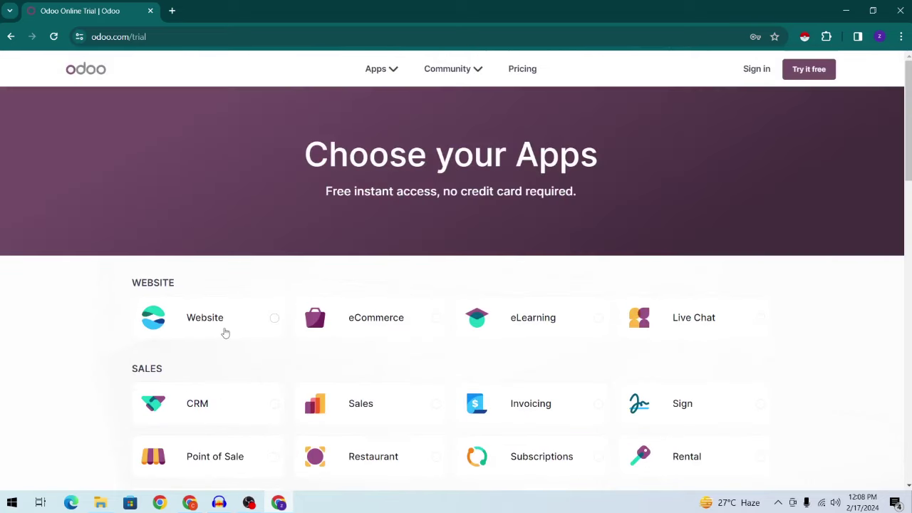
scroll(225, 332, down, 3)
scroll(360, 251, down, 4)
scroll(359, 252, up, 1)
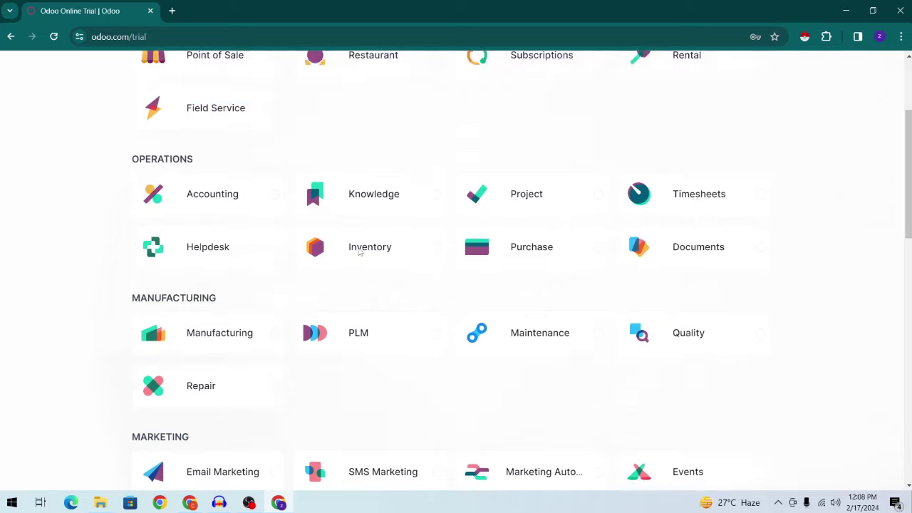
scroll(360, 251, up, 4)
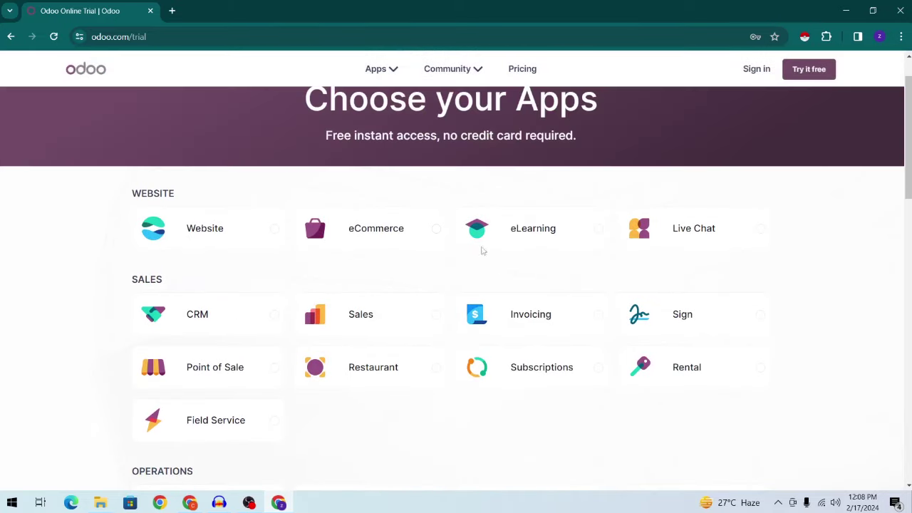
click(440, 236)
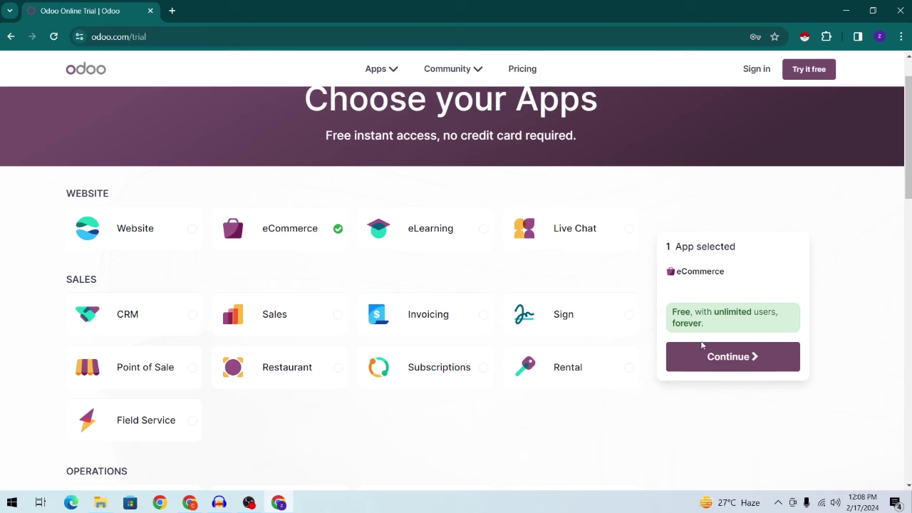
click(709, 355)
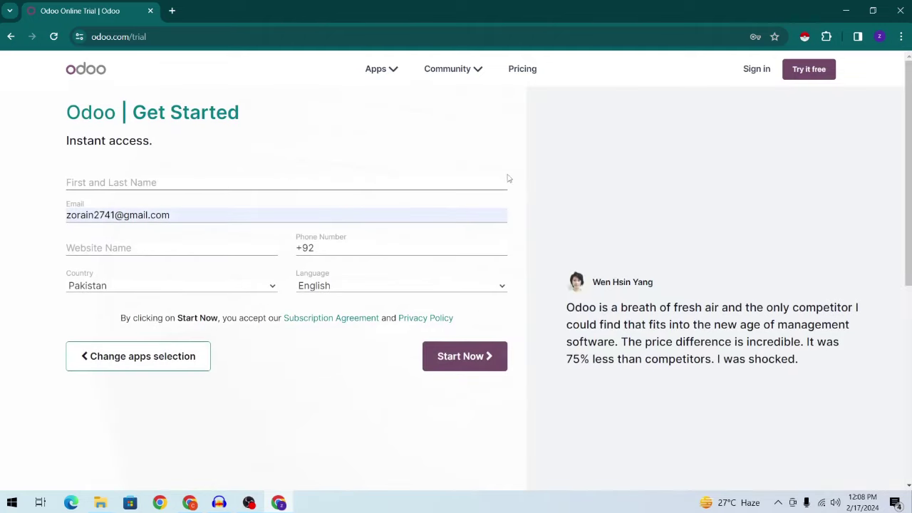
Fill in the first and last name and the saved website name ending in "store" on the sign-up form
click(166, 190)
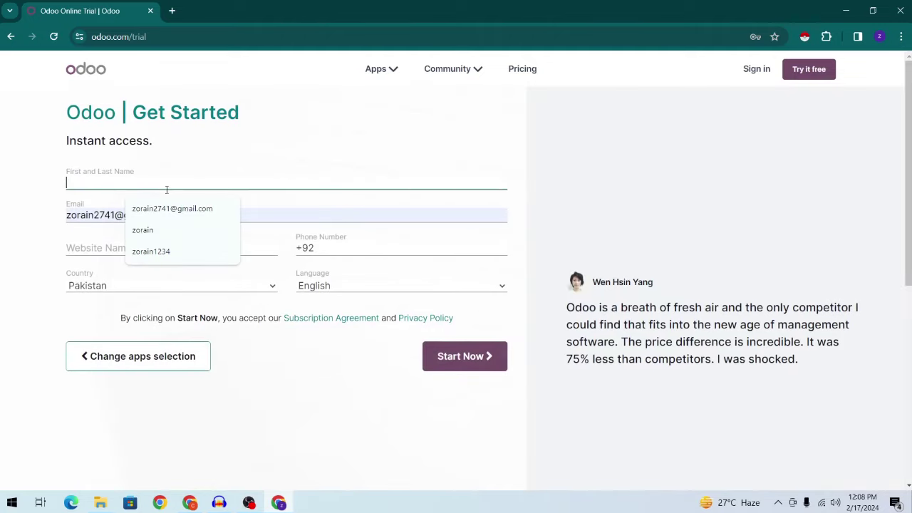
click(159, 230)
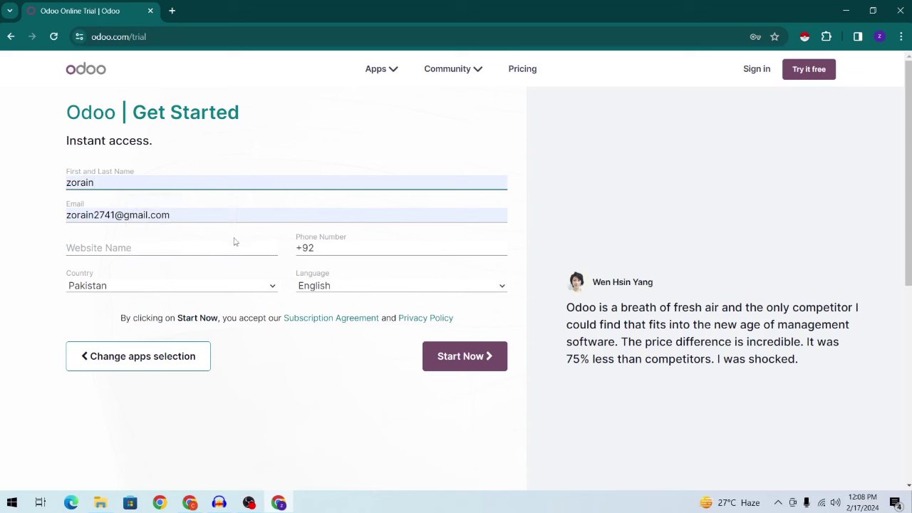
click(173, 247)
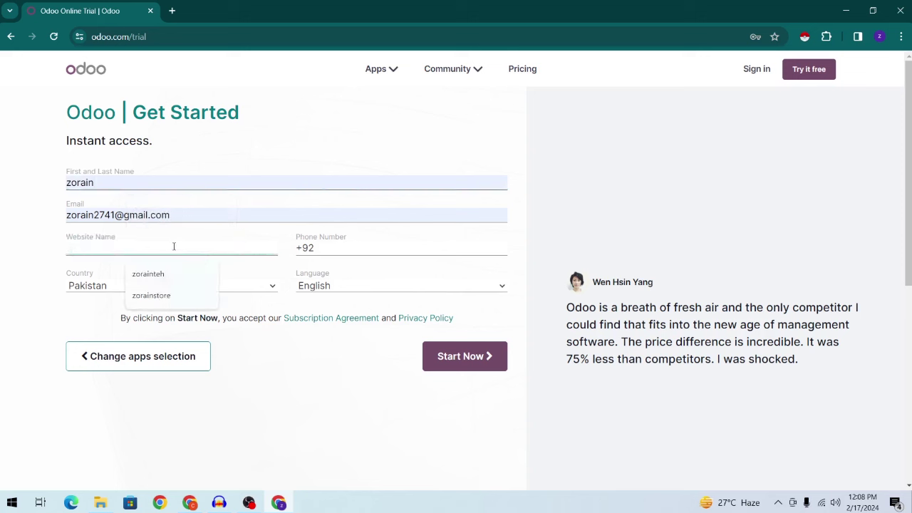
click(151, 295)
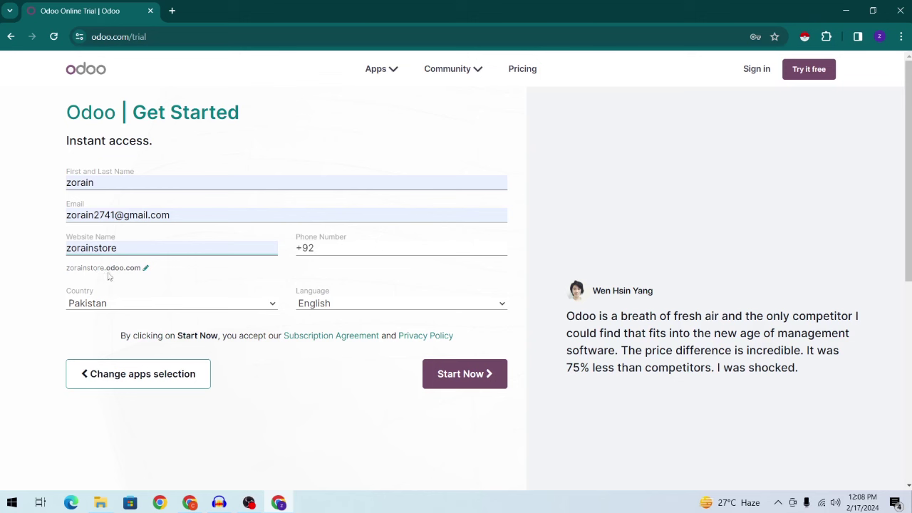
Open the website's domain for editing and examine its subdomain and .odoo.com suffix
click(145, 269)
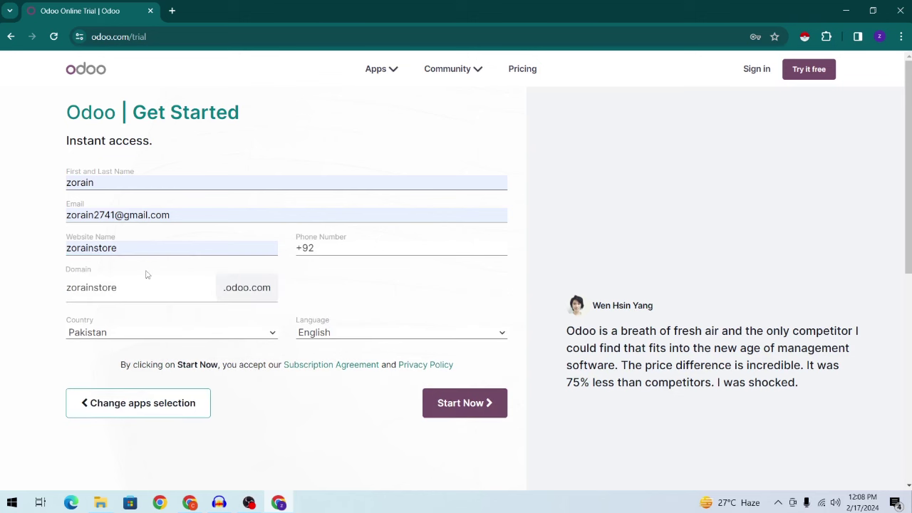
drag(272, 288, 221, 303)
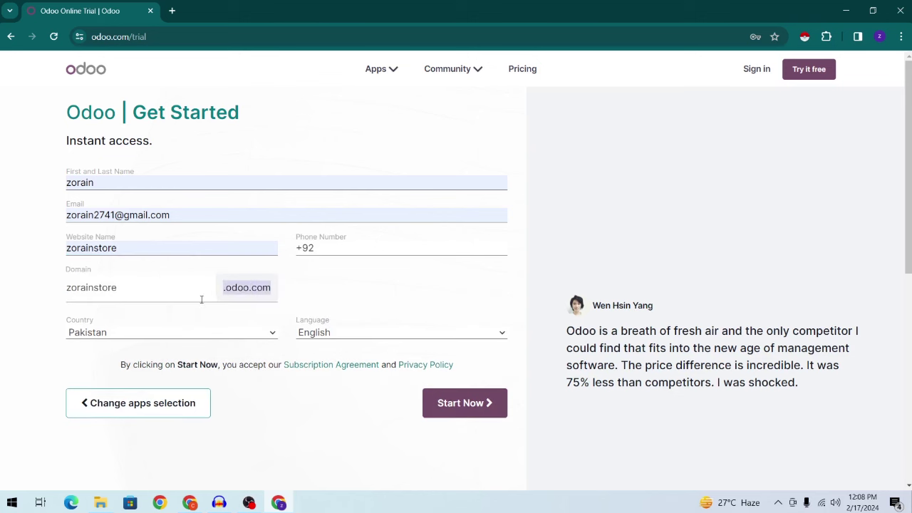
double_click(158, 289)
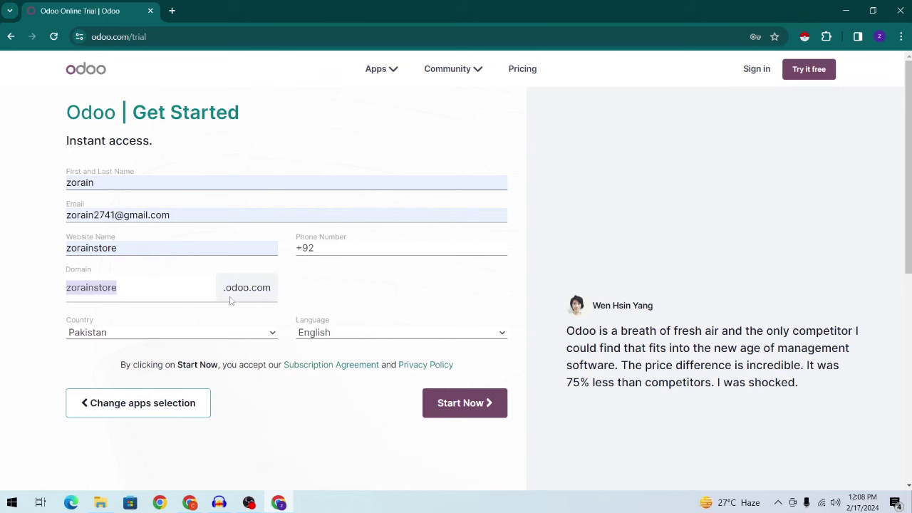
drag(229, 301, 251, 306)
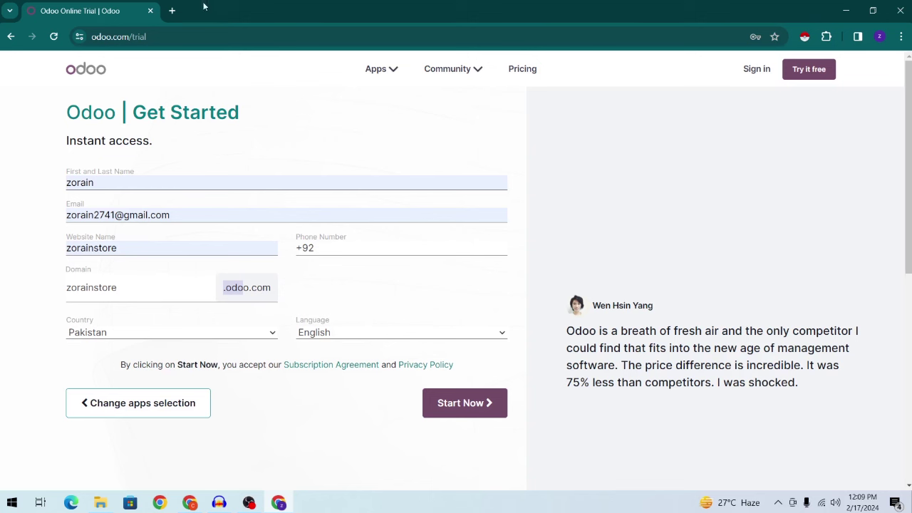
Fill in the phone number and submit the sign-up form to start the trial
scroll(239, 136, down, 1)
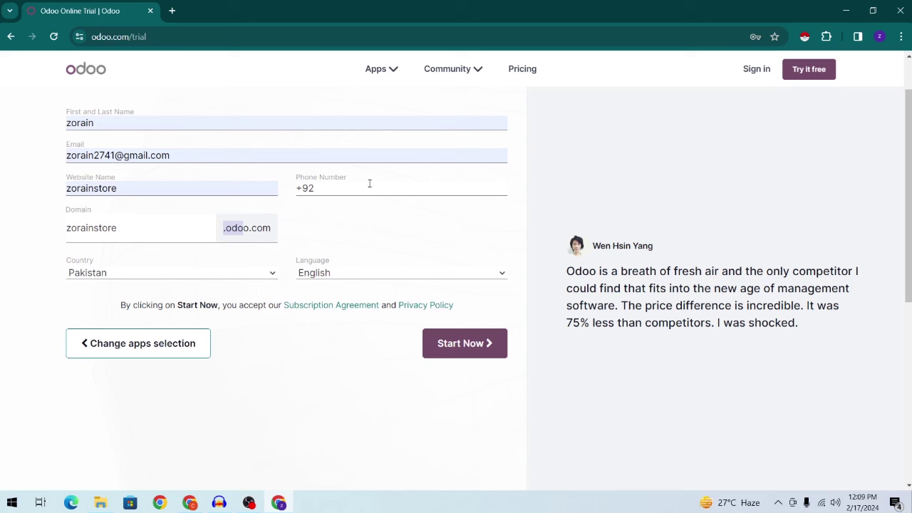
click(372, 189)
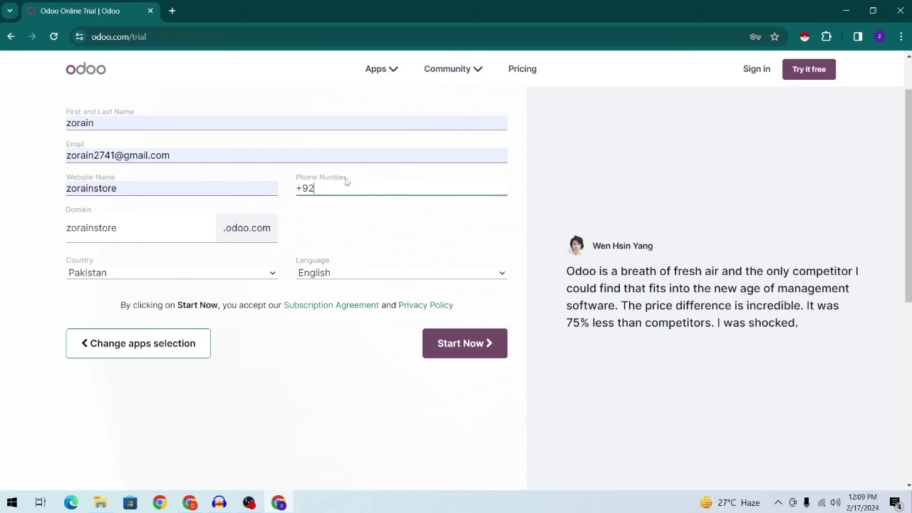
click(460, 349)
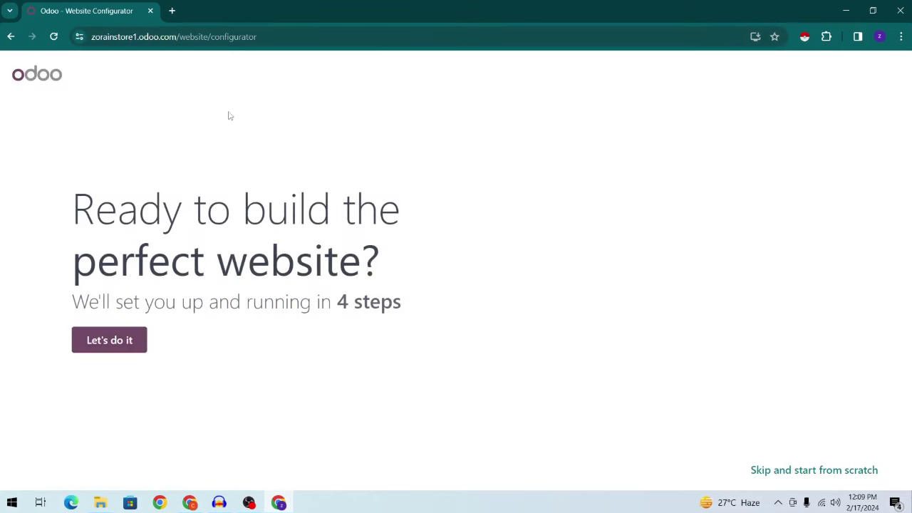
Start the website configurator and describe the site as an online store for a shoe store business
click(102, 347)
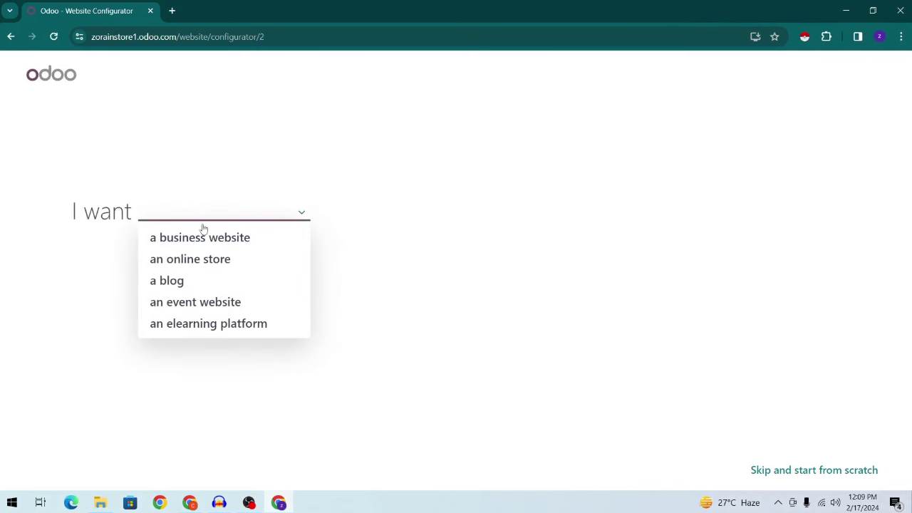
click(170, 263)
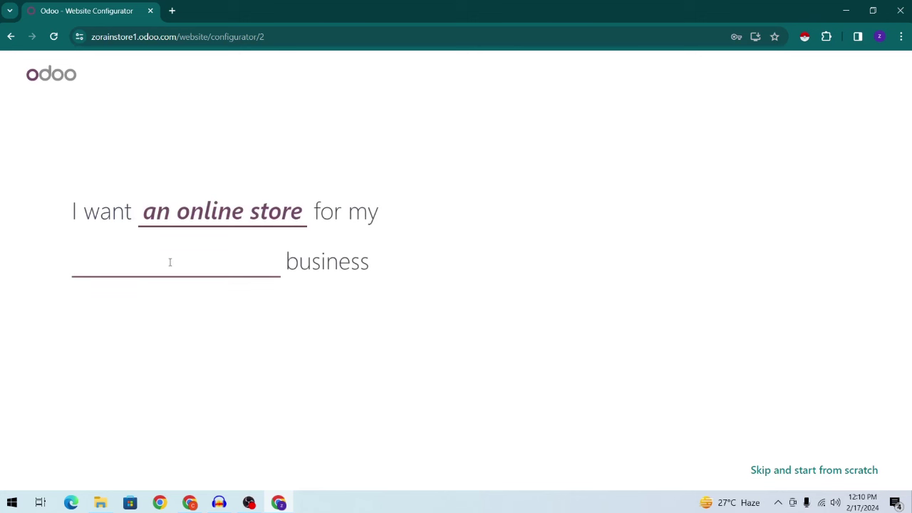
text(sell)
key(ctrl+a)
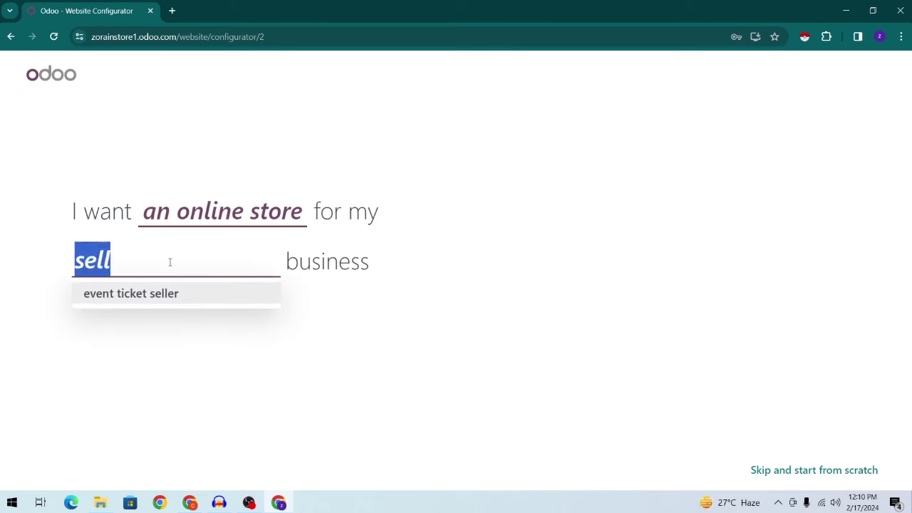
key(BackSpace)
text(shoes)
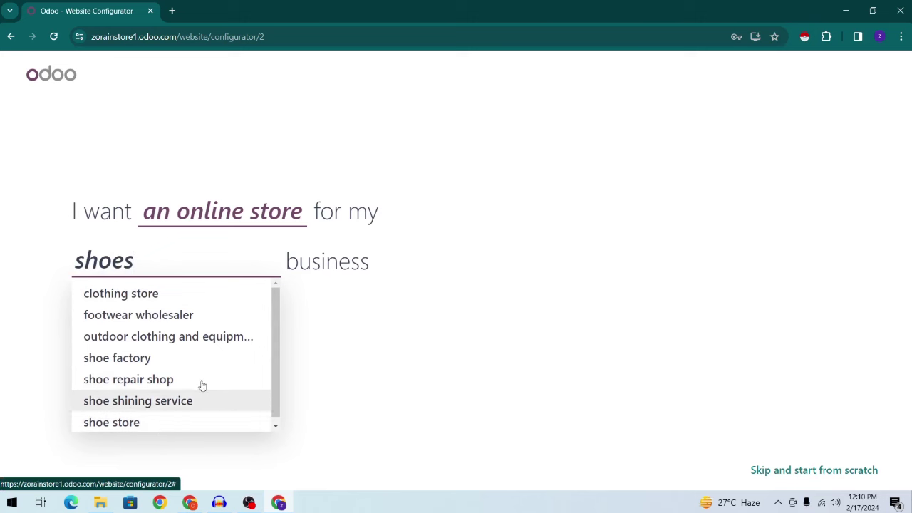
click(149, 423)
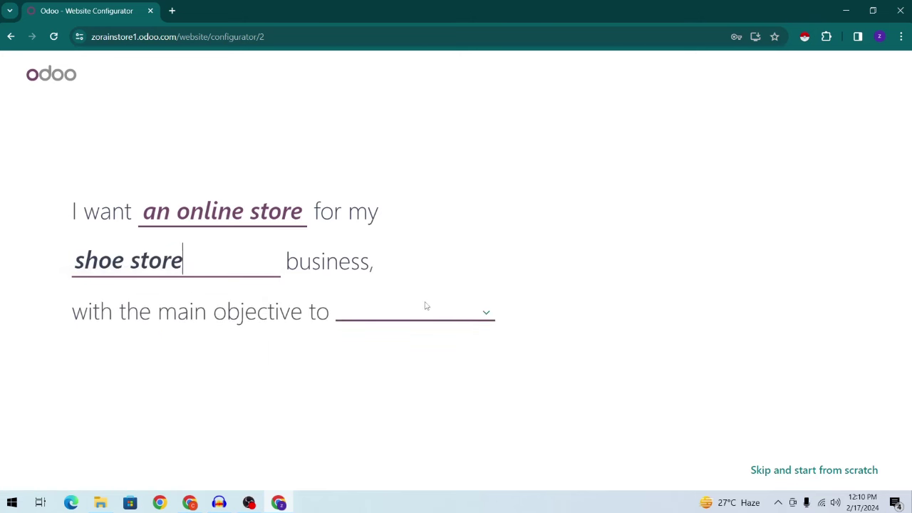
Set the main objective to "sell more" and choose the pre-made palette of bright green, light grey and dark green
click(486, 314)
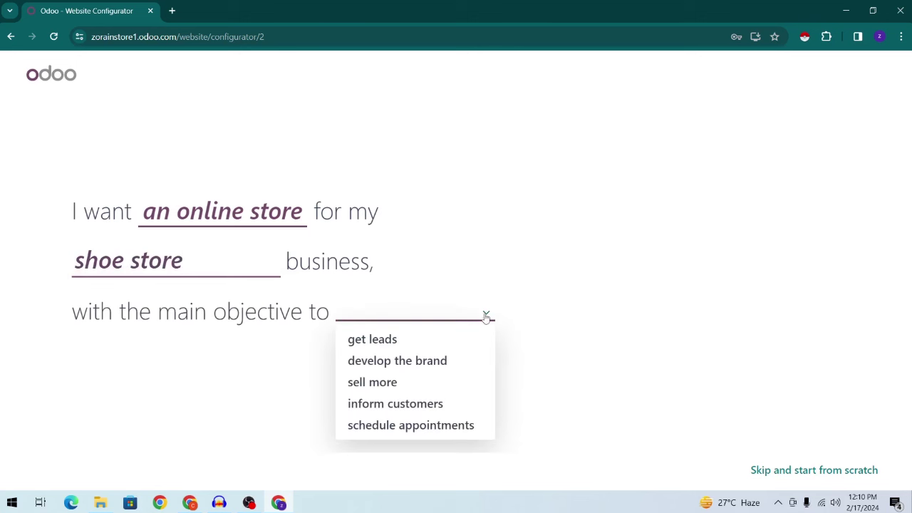
click(382, 385)
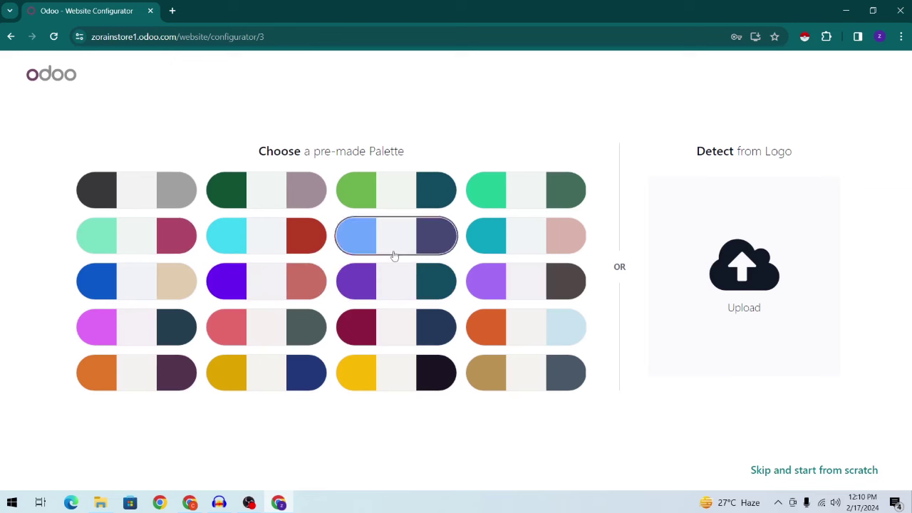
click(540, 199)
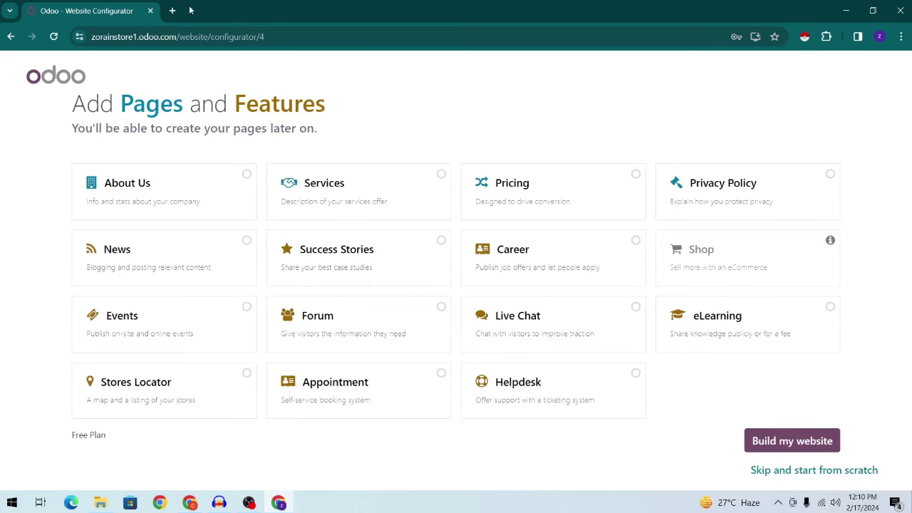
Add only the About Us, Services and Privacy Policy pages and build the website
click(238, 186)
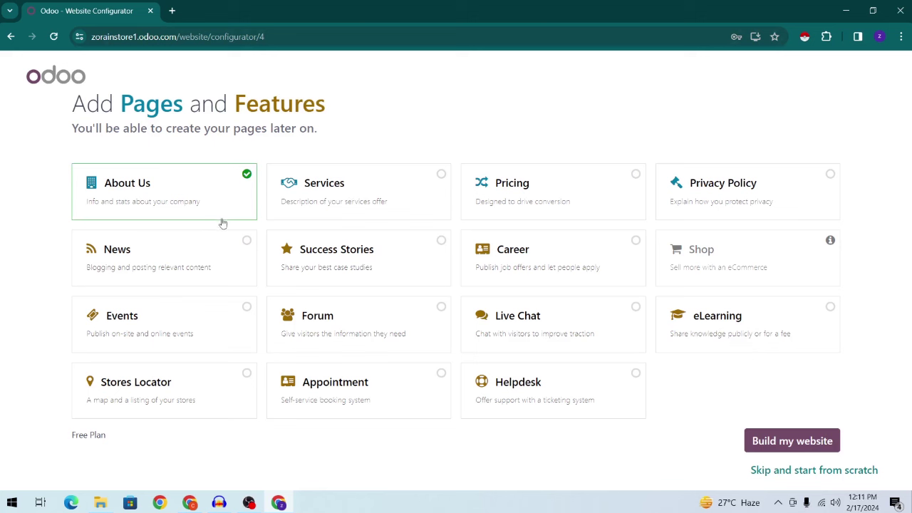
click(412, 184)
click(772, 184)
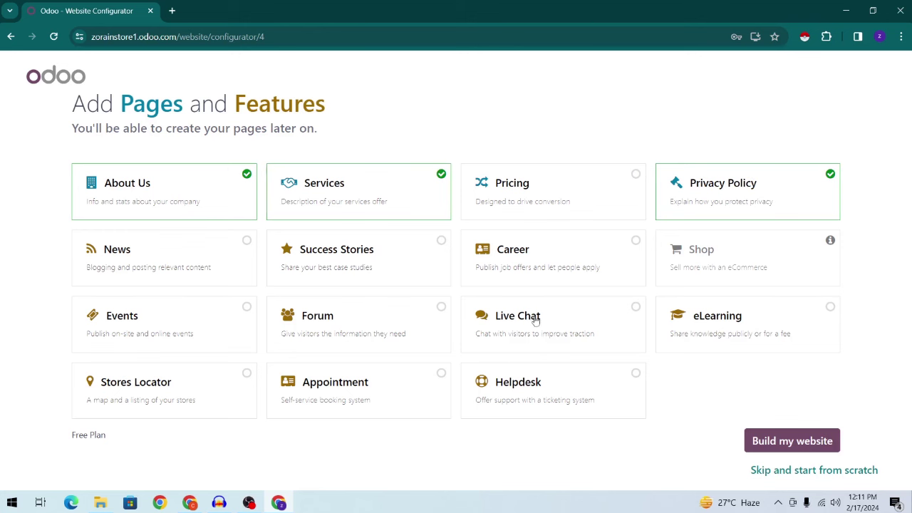
click(507, 337)
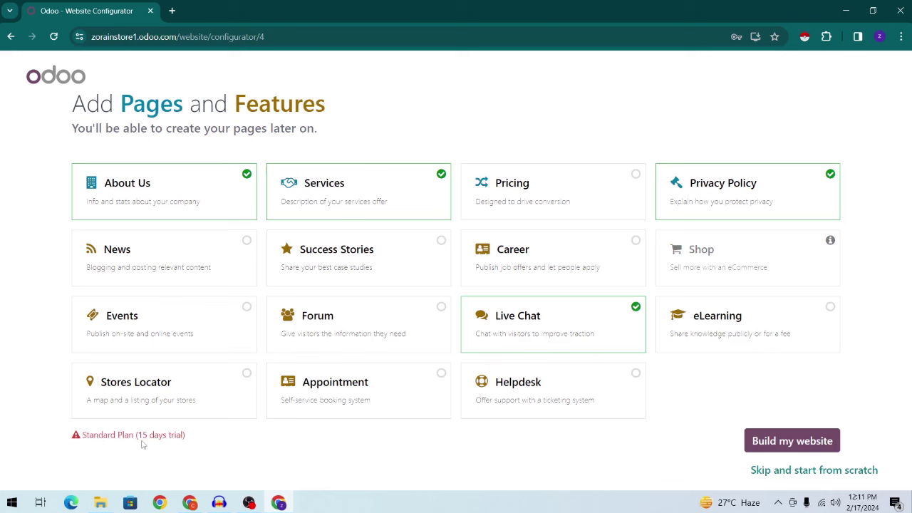
click(610, 322)
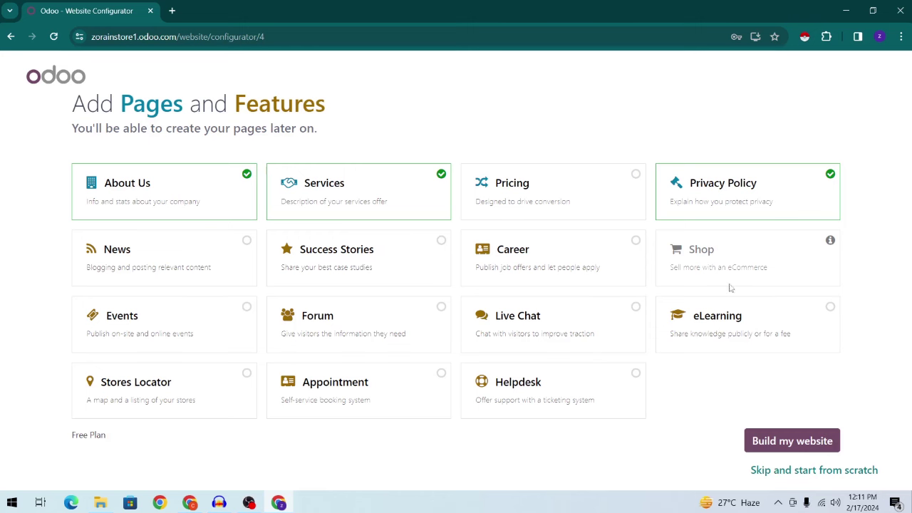
click(825, 443)
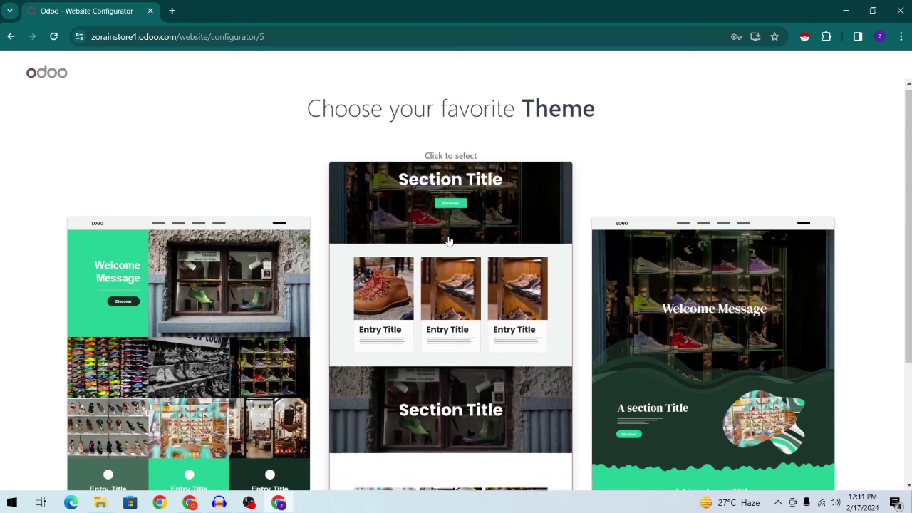
Choose the website theme with the green Welcome Message block beside the shop window photo
scroll(449, 243, down, 2)
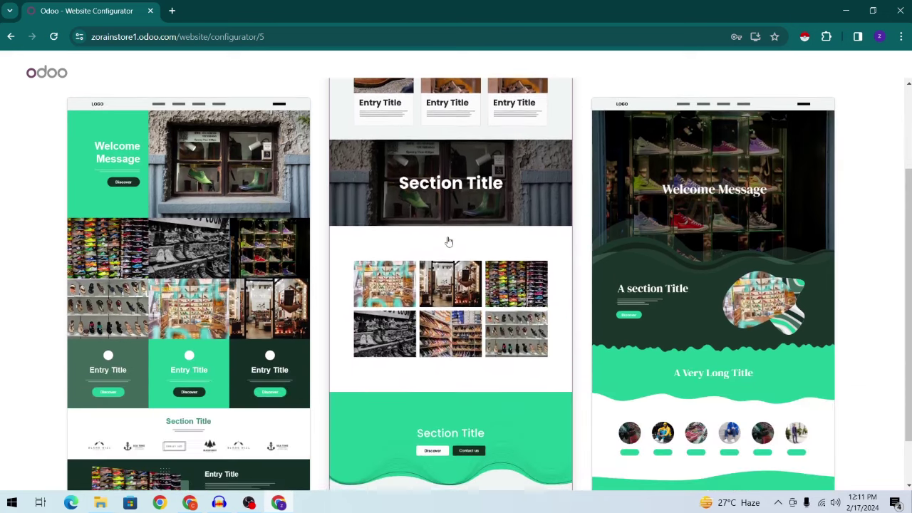
scroll(449, 242, up, 2)
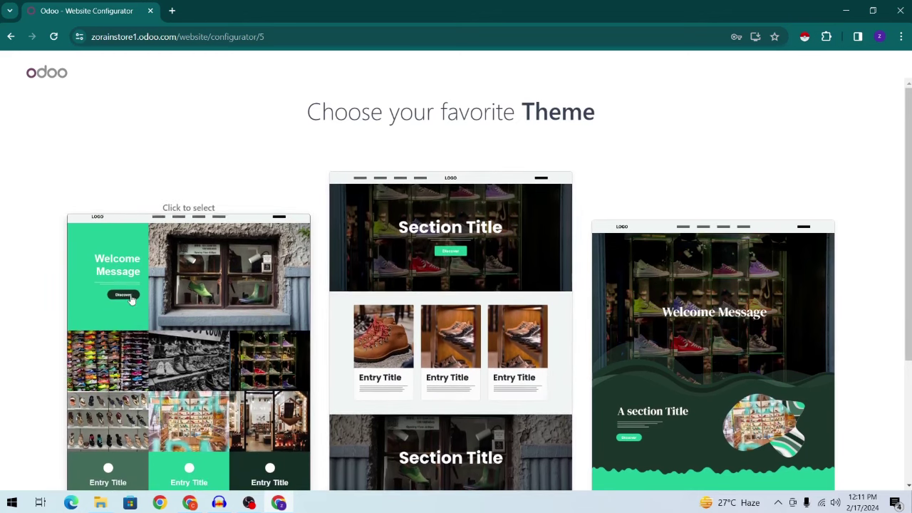
click(162, 280)
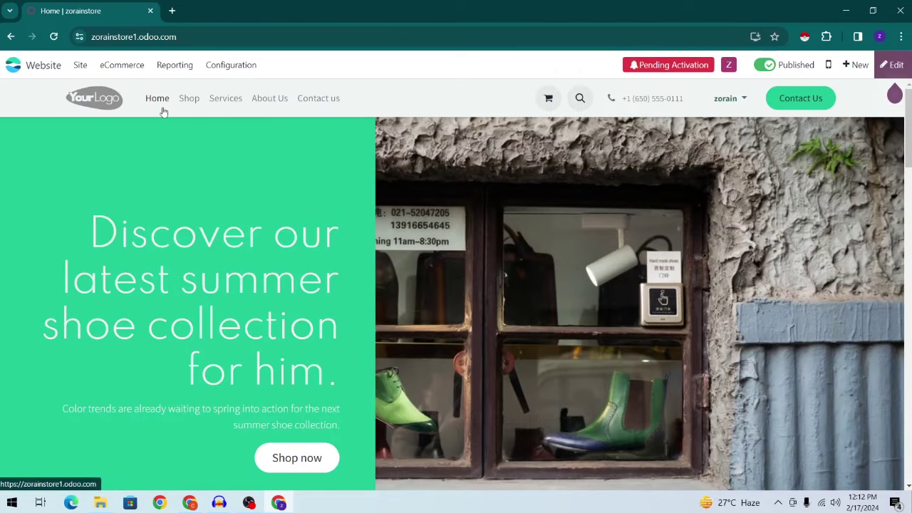
Review the generated Services and Contact us pages, including the contact form and company phone number
click(212, 102)
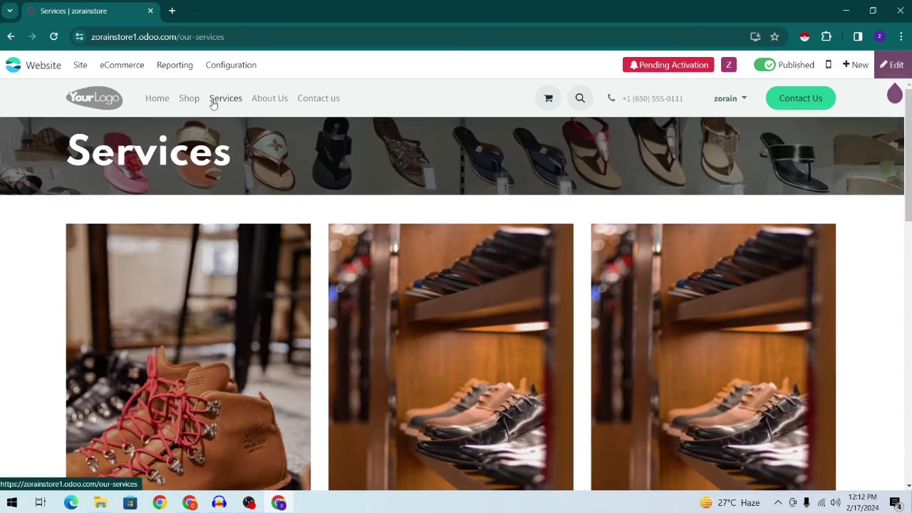
click(318, 98)
scroll(452, 202, down, 5)
scroll(670, 198, up, 2)
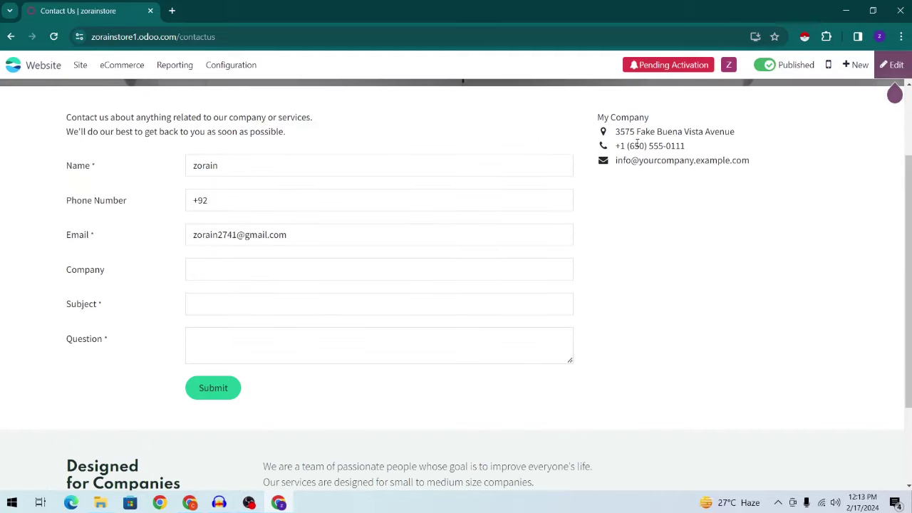
drag(614, 153, 775, 145)
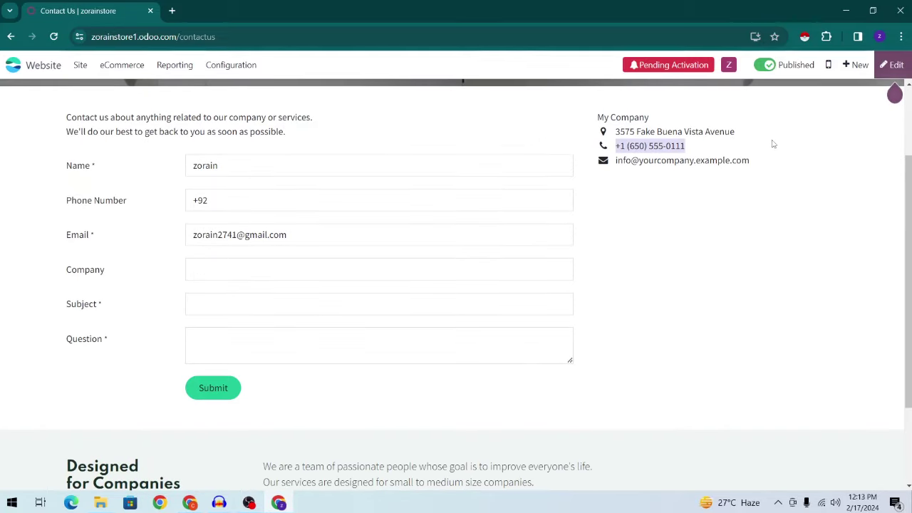
scroll(420, 174, up, 2)
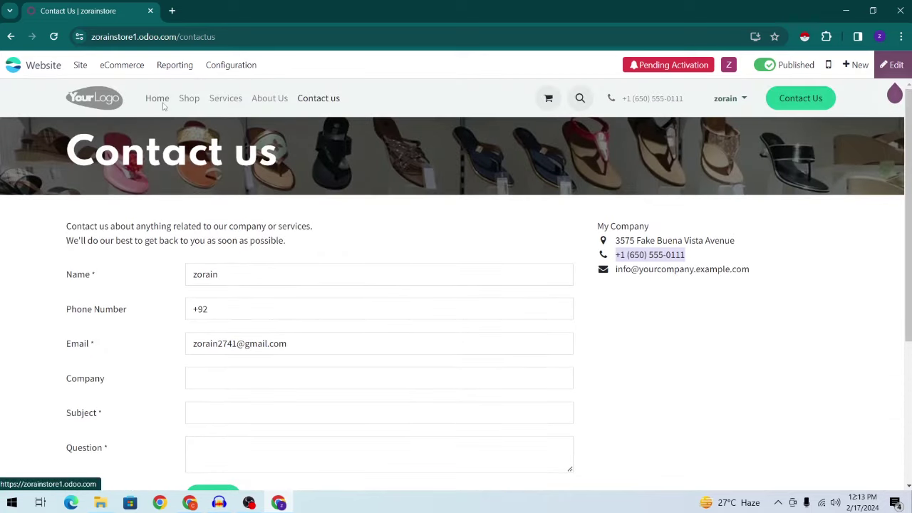
Return to the Home page and review its sections down to the footer
click(159, 100)
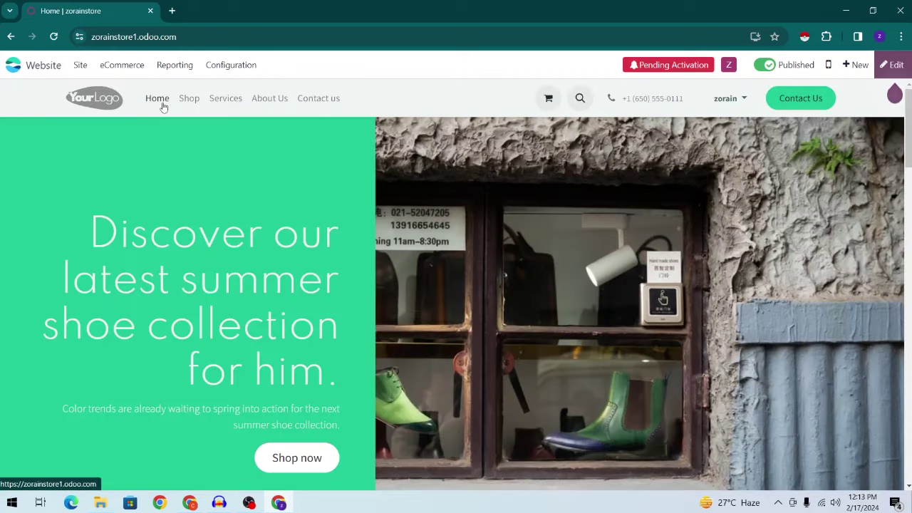
scroll(536, 310, down, 5)
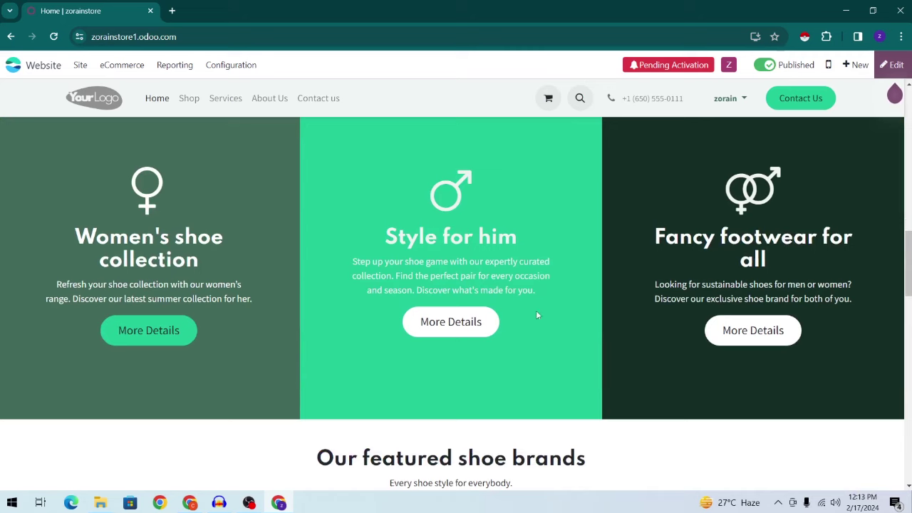
scroll(496, 307, down, 5)
scroll(493, 317, down, 10)
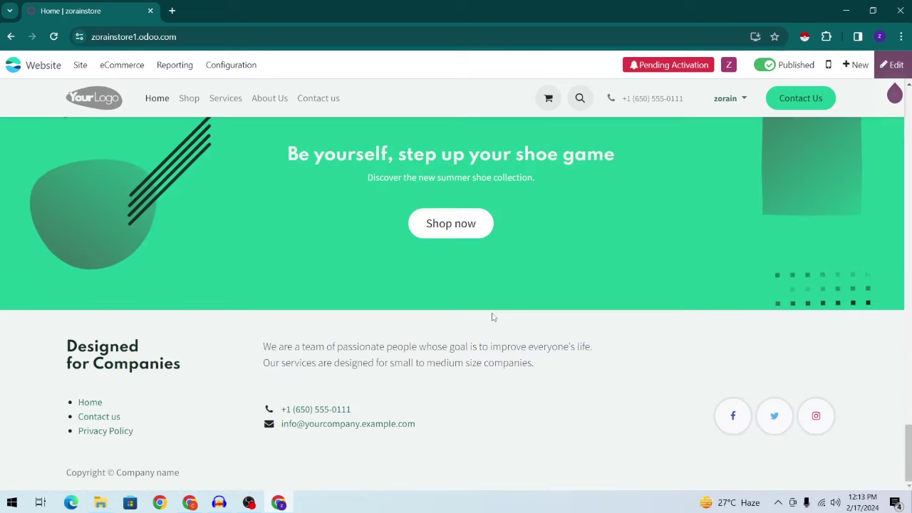
scroll(483, 330, up, 10)
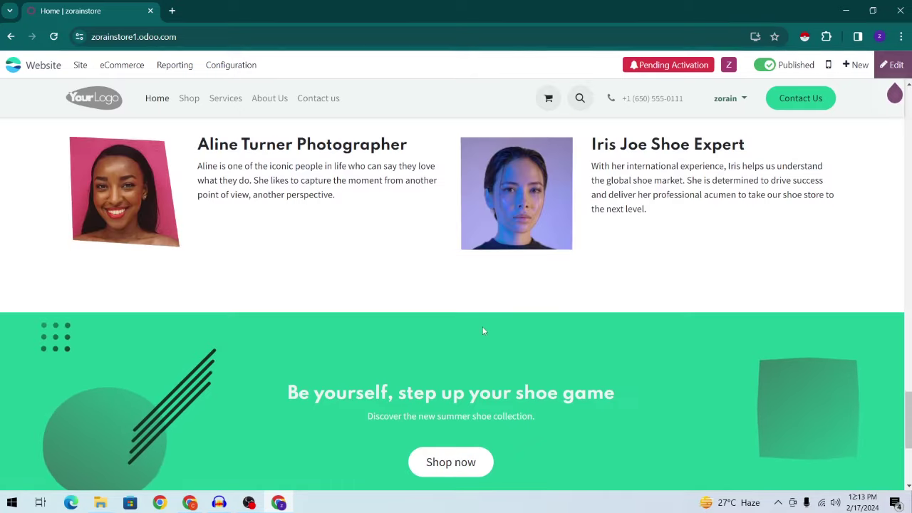
scroll(483, 330, up, 10)
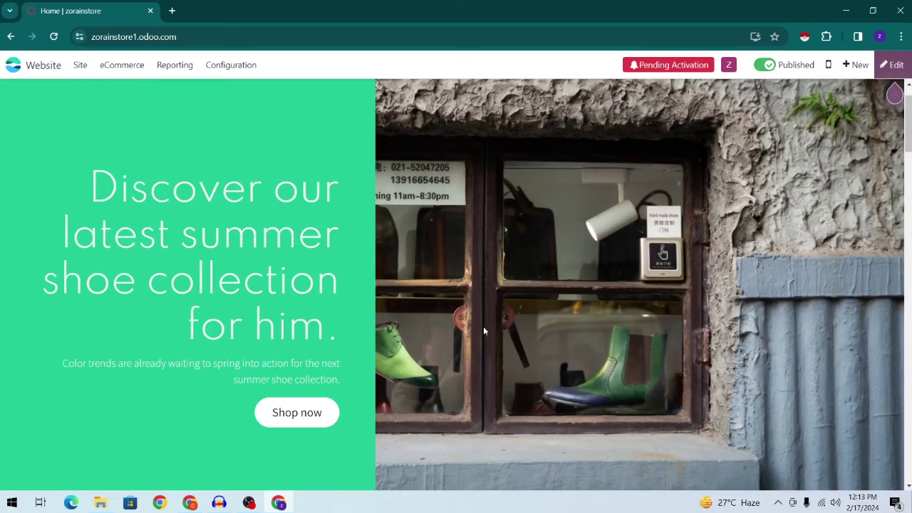
scroll(483, 326, up, 2)
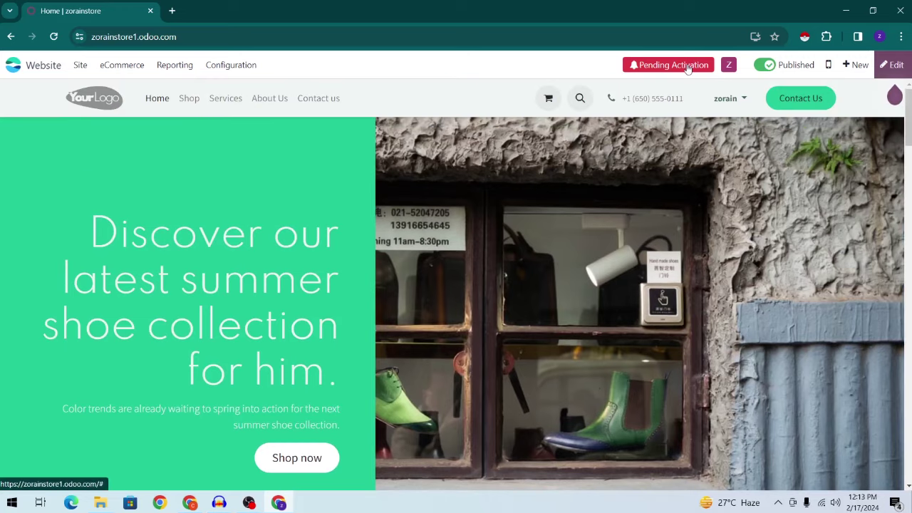
Read the pending activation notice and view the shopping cart page before returning to the Home page
middle_click(688, 65)
click(273, 4)
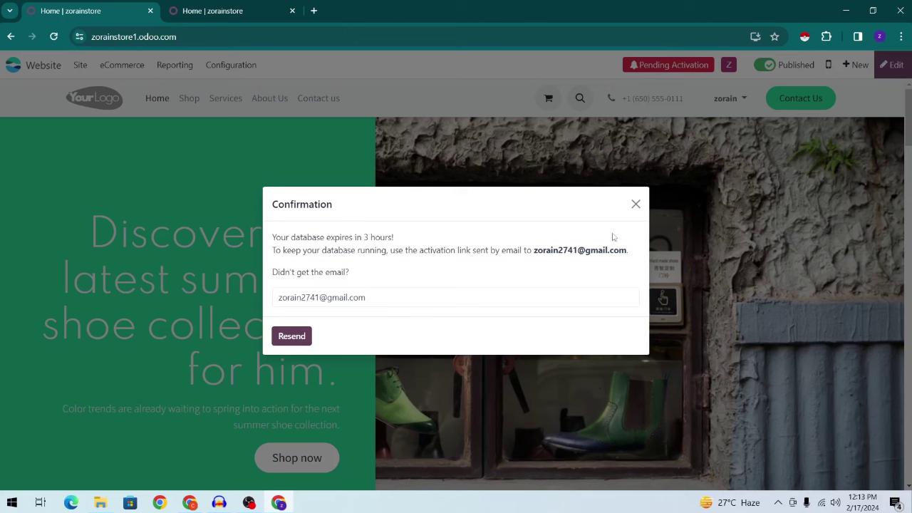
drag(398, 241, 372, 238)
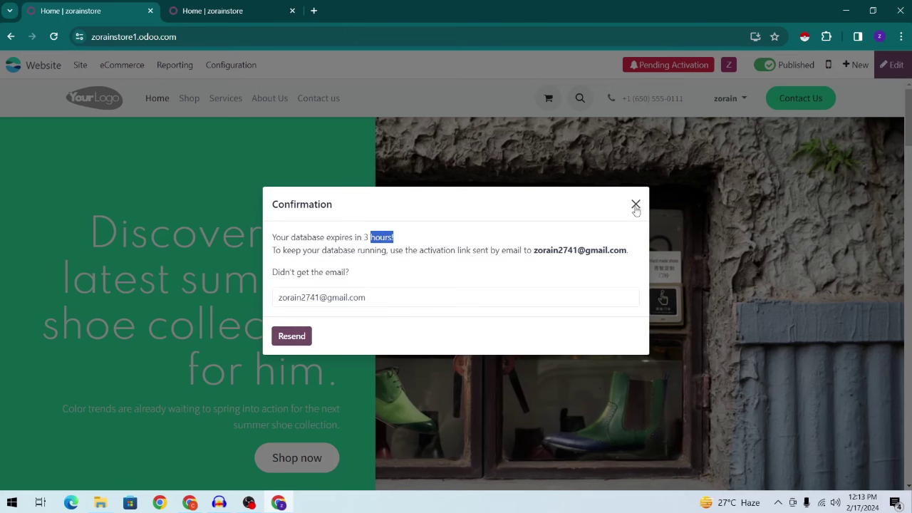
click(636, 206)
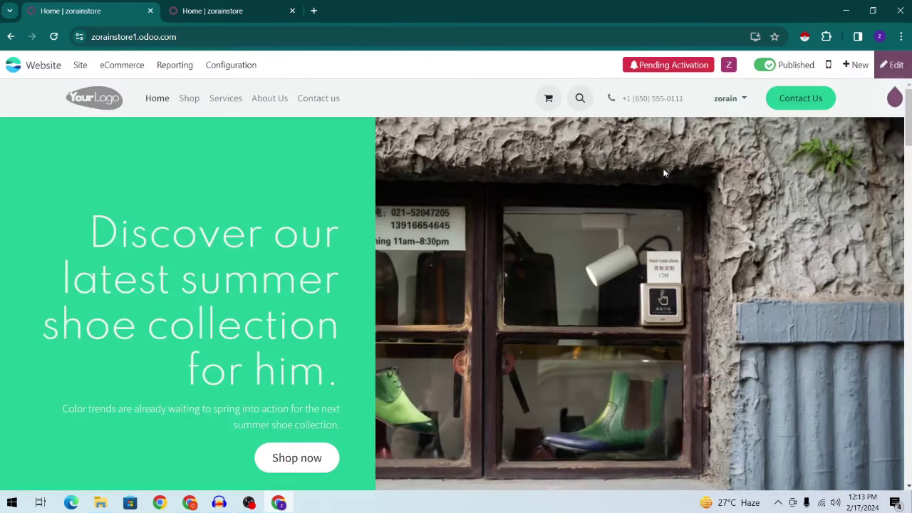
click(549, 98)
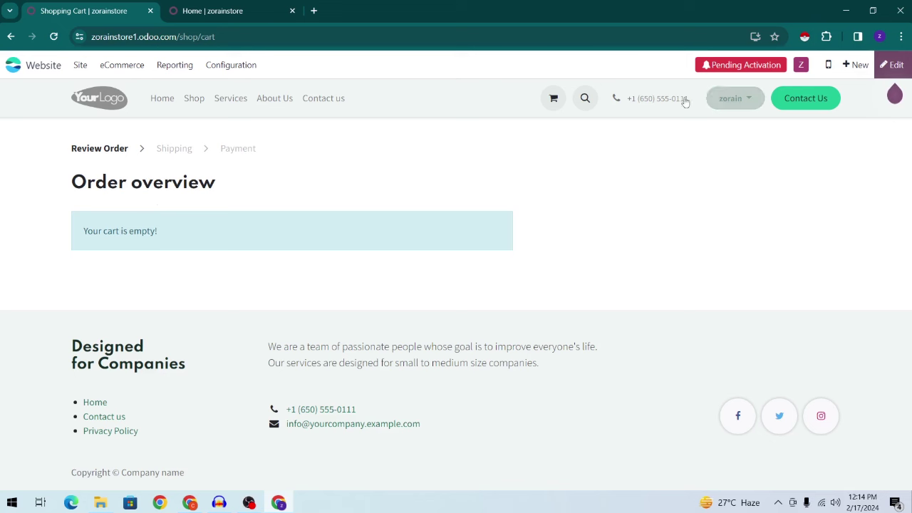
click(162, 98)
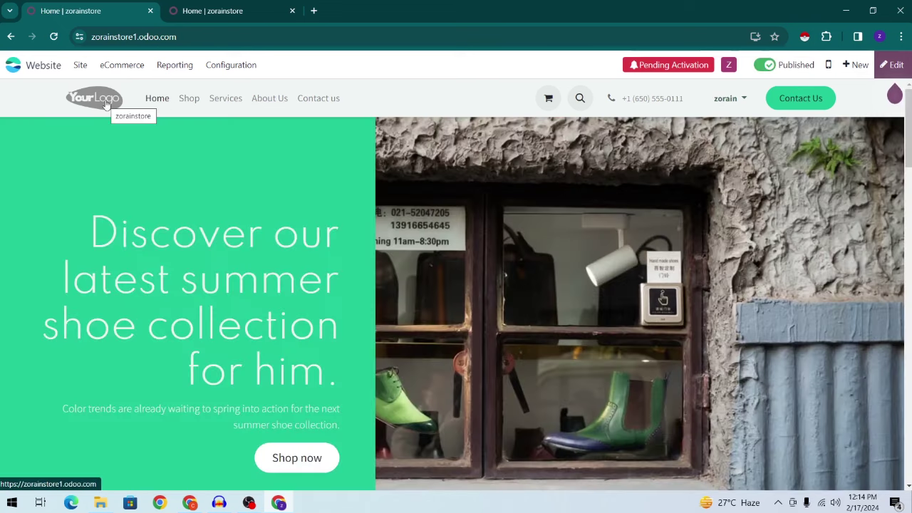
Edit the Home page and insert a Map block directly above the "Our featured shoe brands" section
click(893, 65)
scroll(503, 340, down, 10)
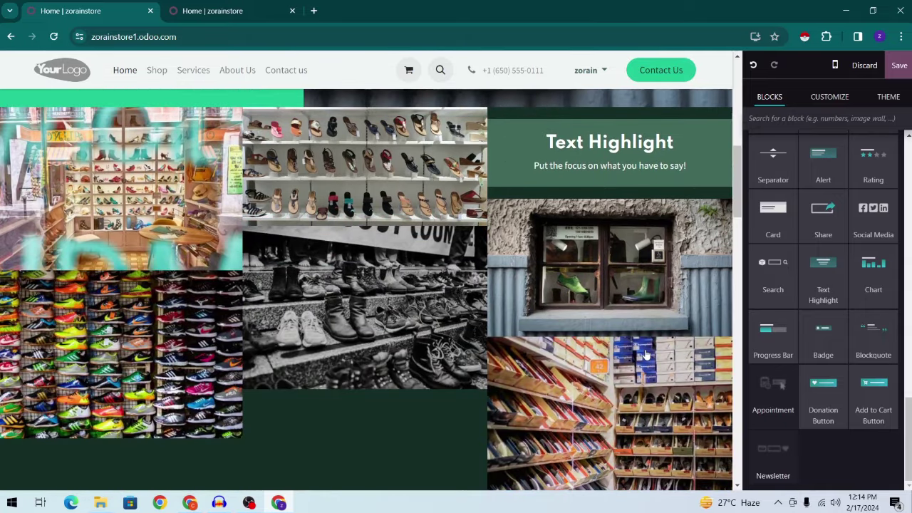
scroll(645, 354, down, 10)
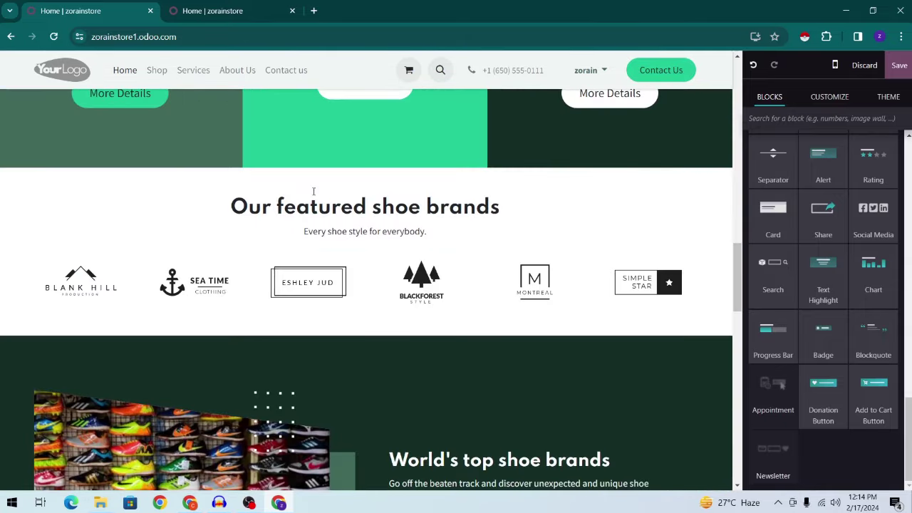
drag(823, 214, 365, 171)
Set the map's address to "karachi pakistan" and its zoom to 1000 km
click(861, 139)
text(karachi pakistan)
key(Return)
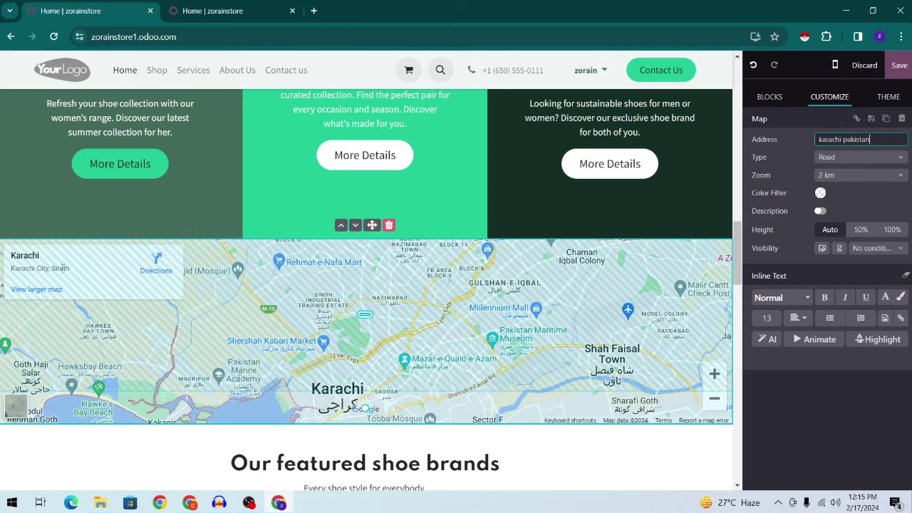
click(861, 175)
click(841, 300)
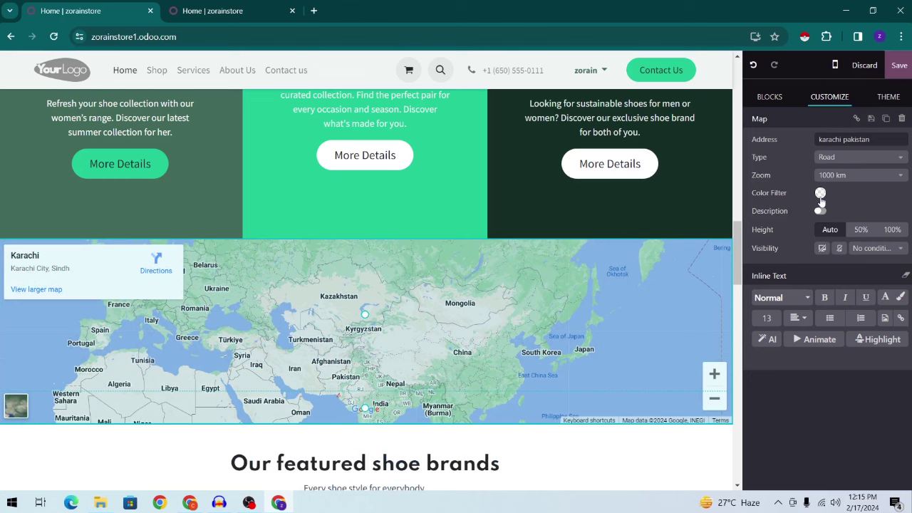
click(808, 299)
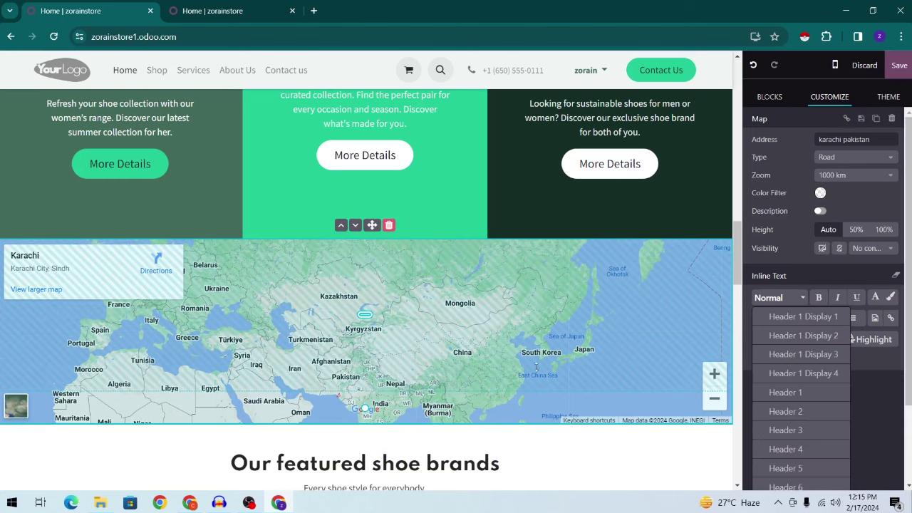
click(820, 335)
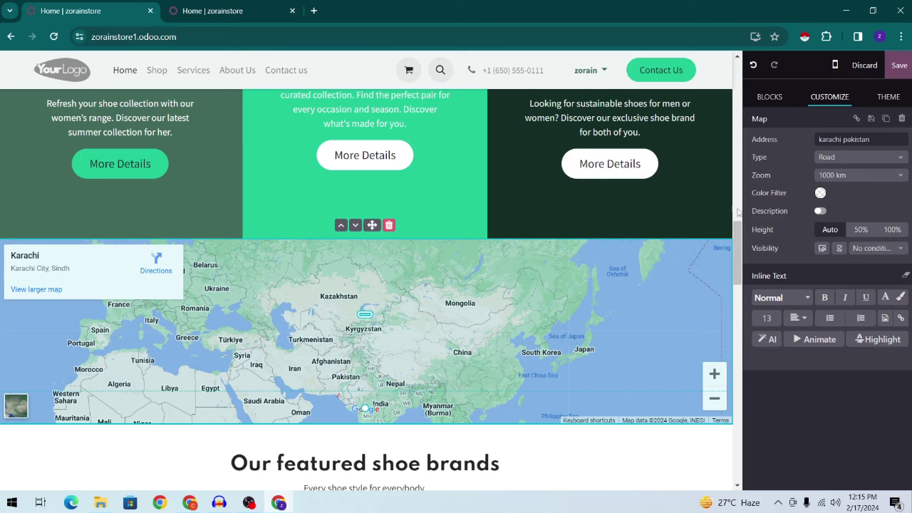
Insert a Title block between the map and the "Our featured shoe brands" section
click(773, 97)
scroll(861, 285, up, 10)
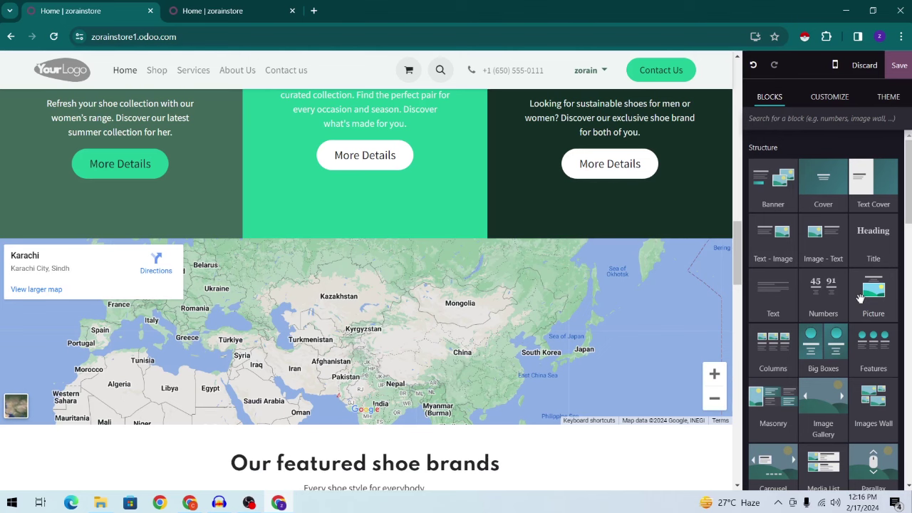
scroll(860, 298, down, 3)
scroll(456, 376, down, 3)
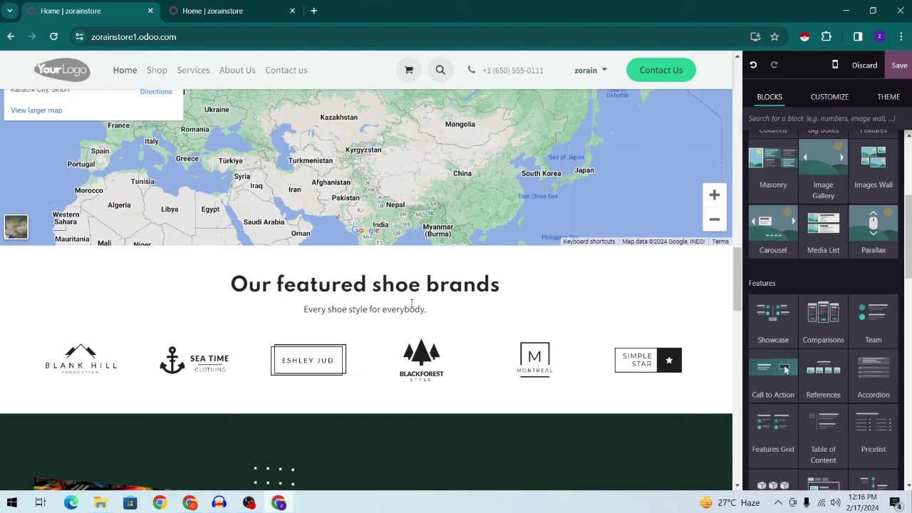
scroll(866, 322, up, 3)
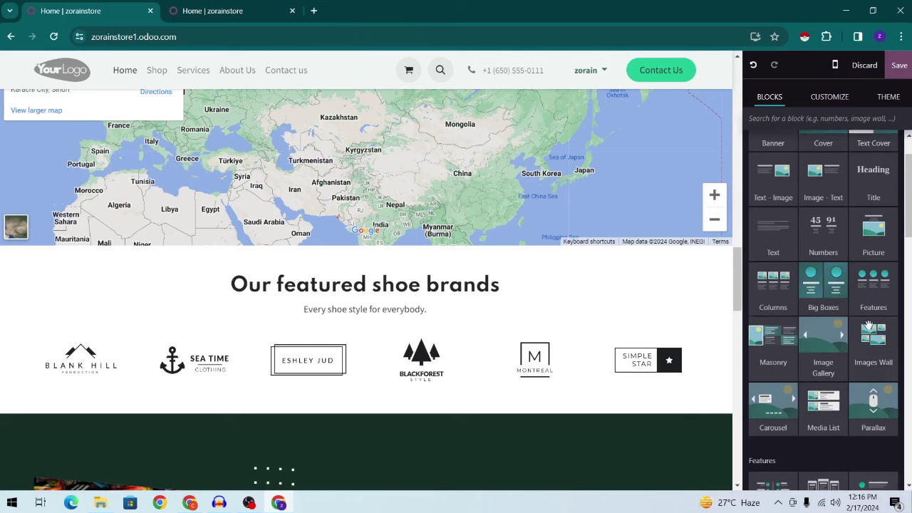
drag(873, 242, 382, 266)
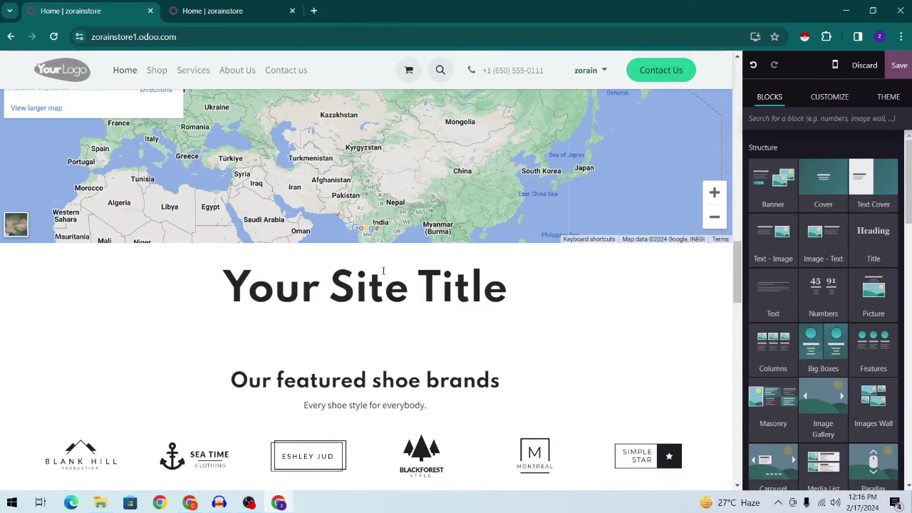
Replace the placeholder site title text below the map with "zoraintech store"
triple_click(387, 300)
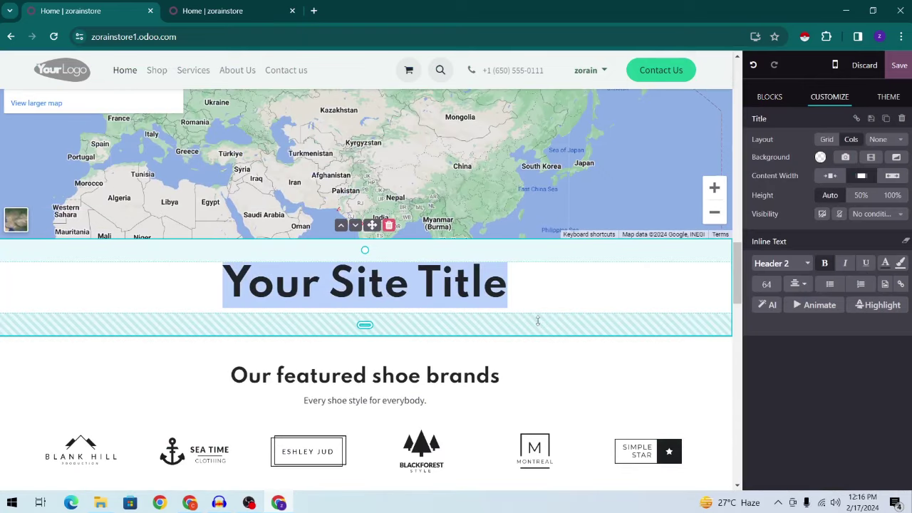
text(zoraintech s)
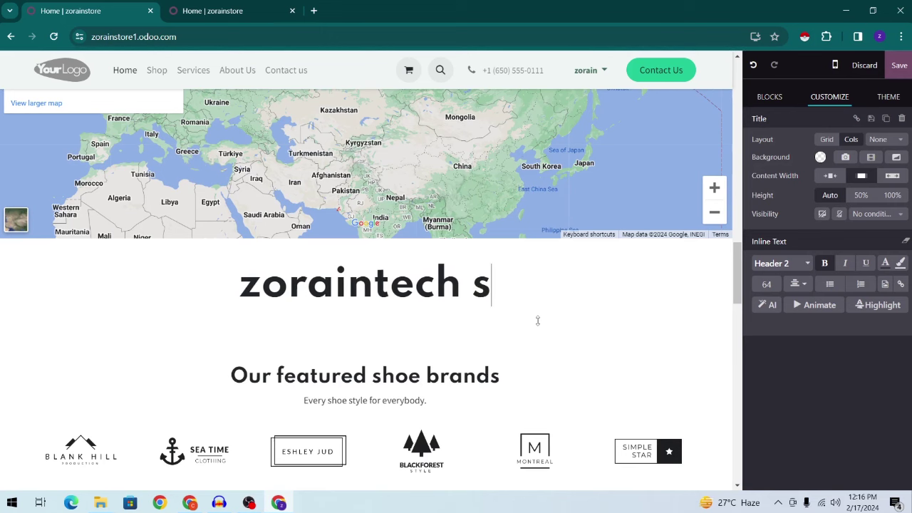
text(tore)
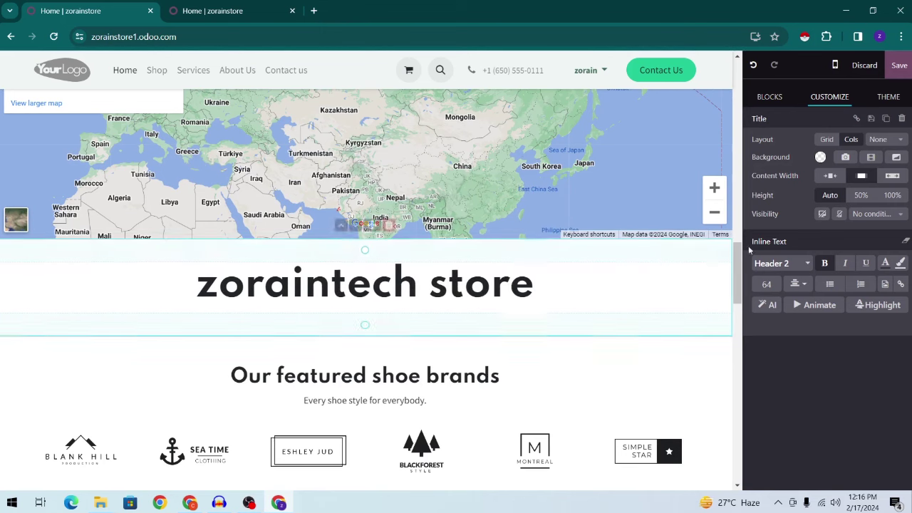
scroll(275, 375, down, 1)
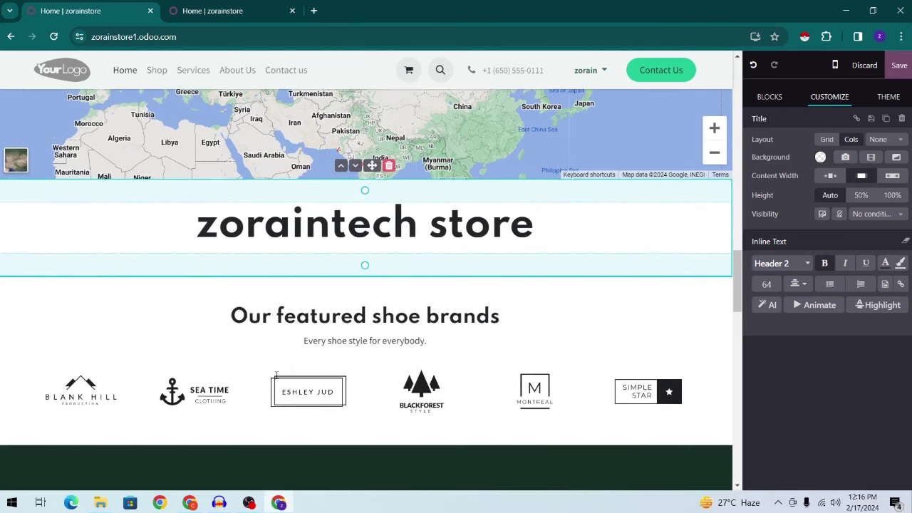
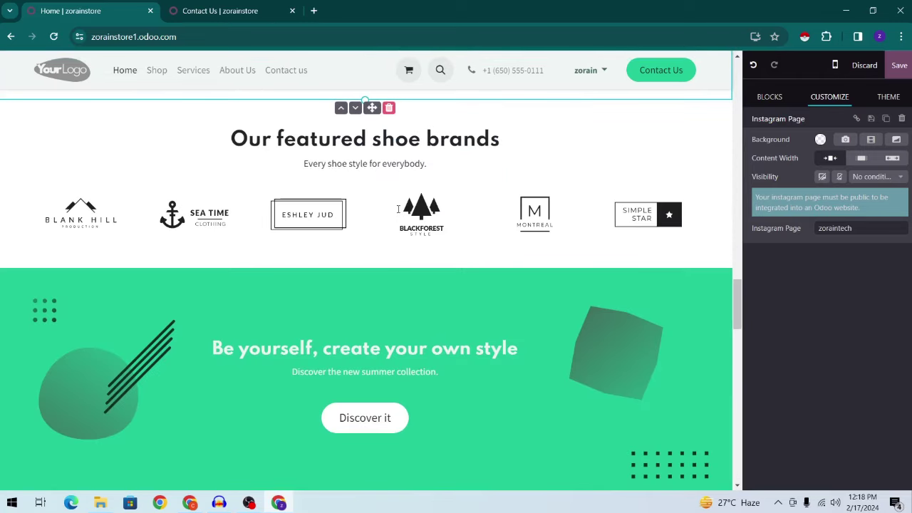
Examine the lower Home page sections, the website's theme settings and the building blocks available in the editor
scroll(503, 293, down, 3)
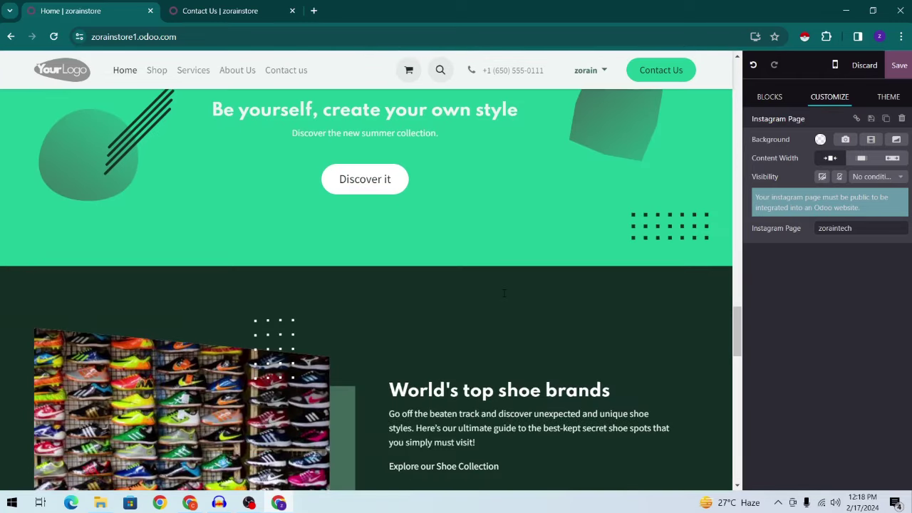
click(271, 4)
click(114, 11)
click(889, 96)
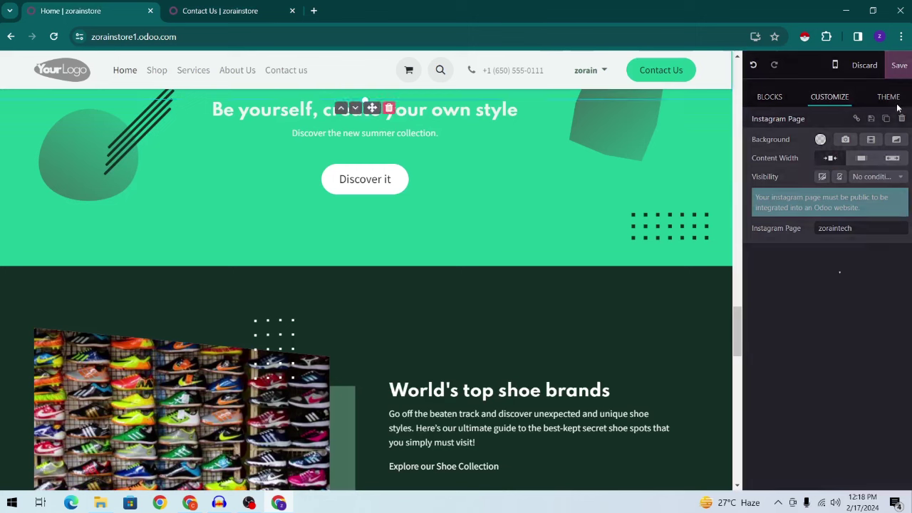
scroll(857, 159, down, 3)
scroll(855, 321, down, 3)
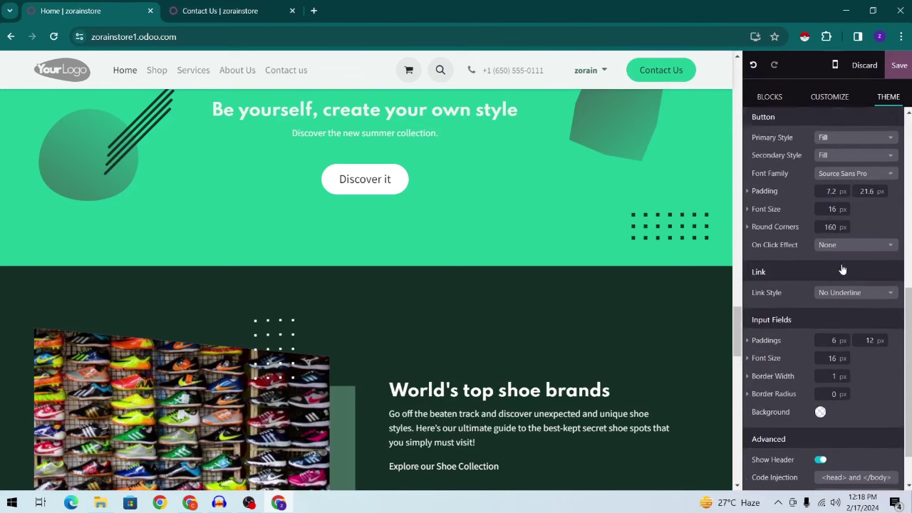
scroll(849, 319, up, 6)
click(770, 97)
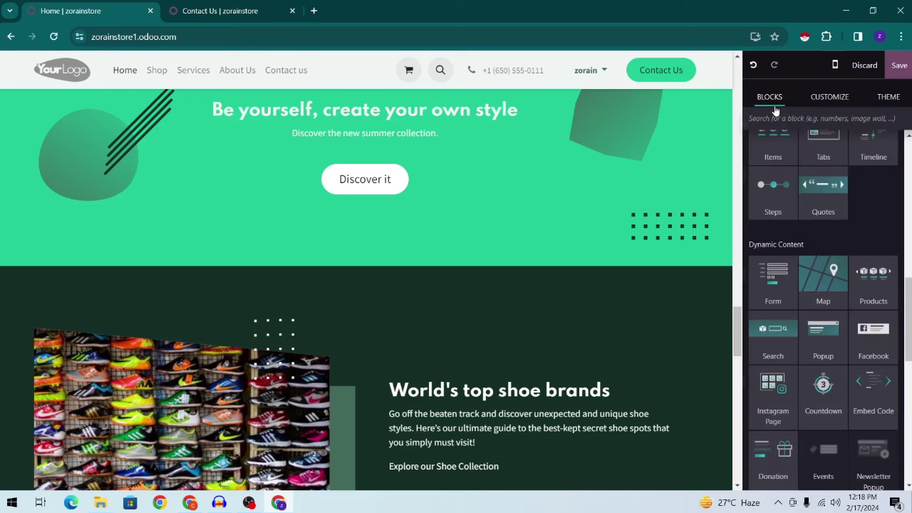
scroll(831, 252, up, 10)
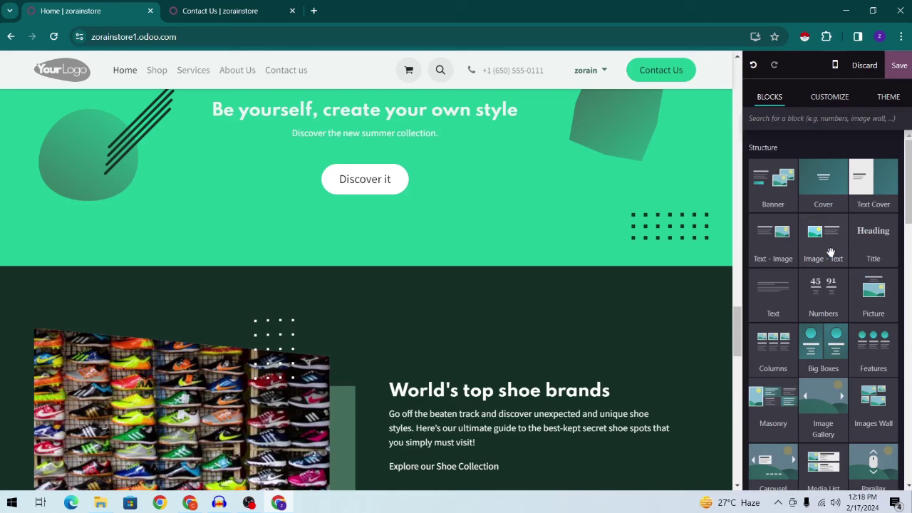
Save the Home page changes and go to the store's Shop page
scroll(823, 249, down, 10)
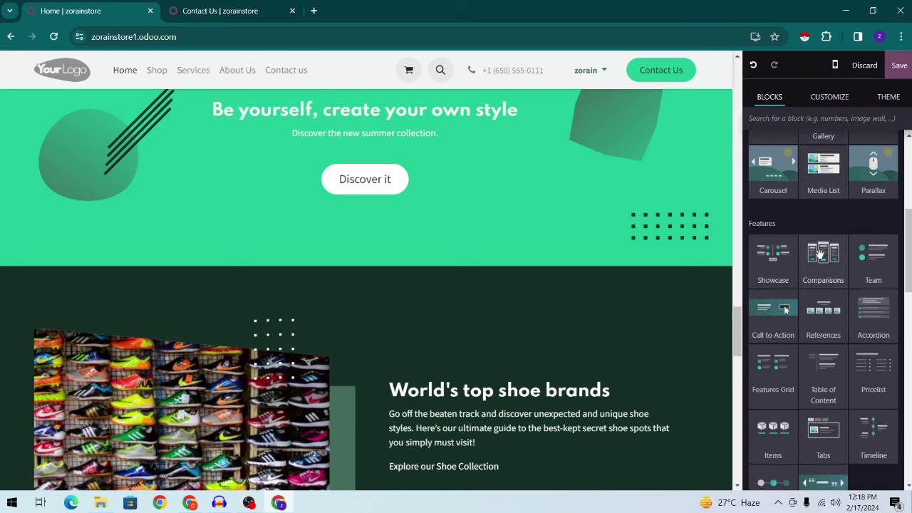
scroll(846, 269, down, 3)
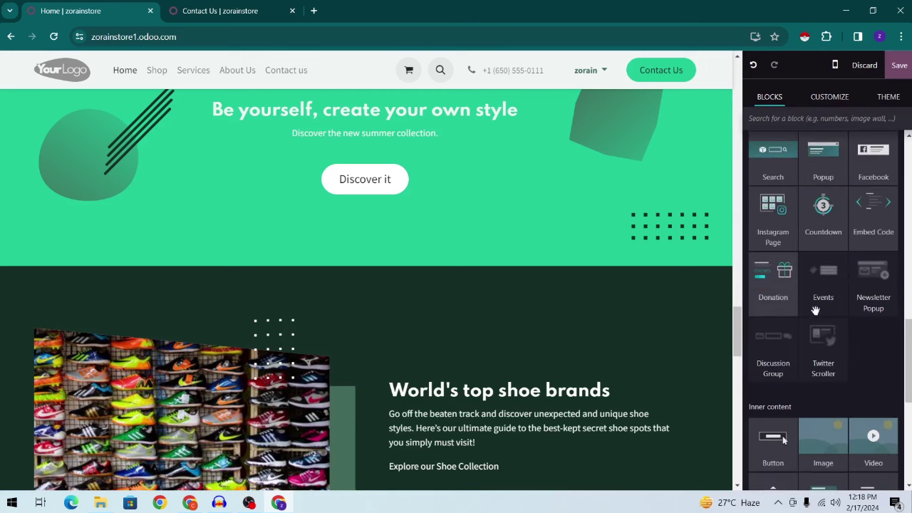
scroll(846, 270, down, 3)
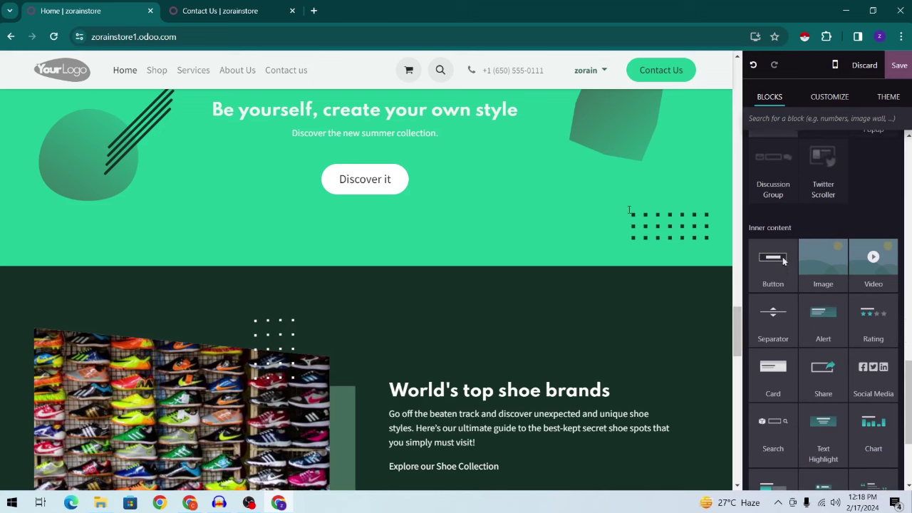
click(157, 70)
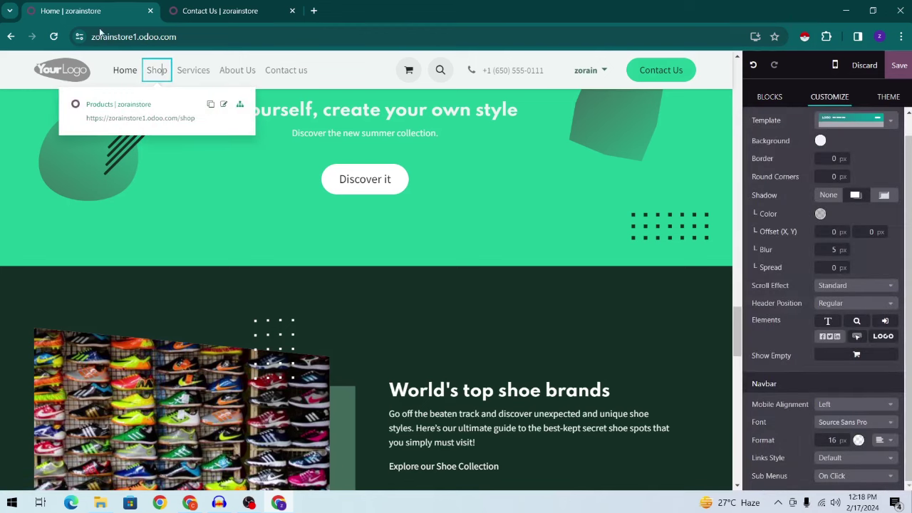
click(899, 65)
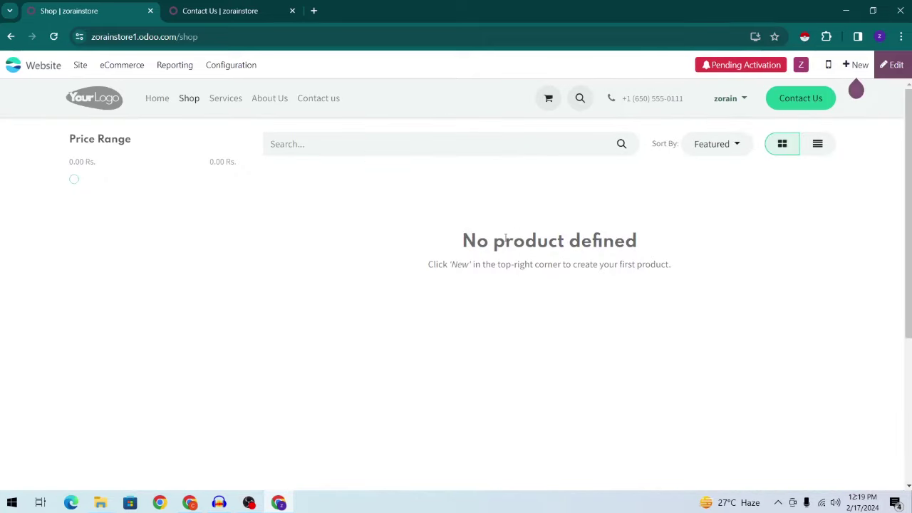
Start a new product from the empty Shop page and name it "smart watch"
drag(460, 241, 680, 241)
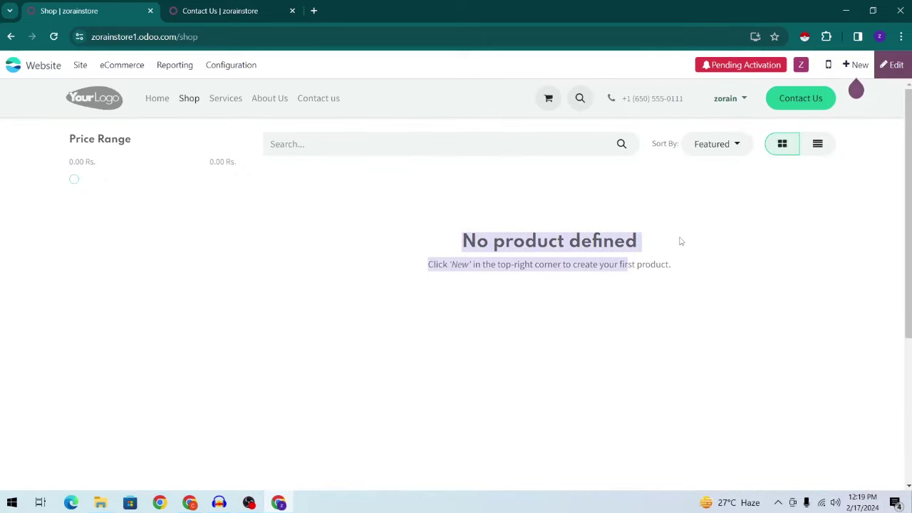
mouse_move(860, 71)
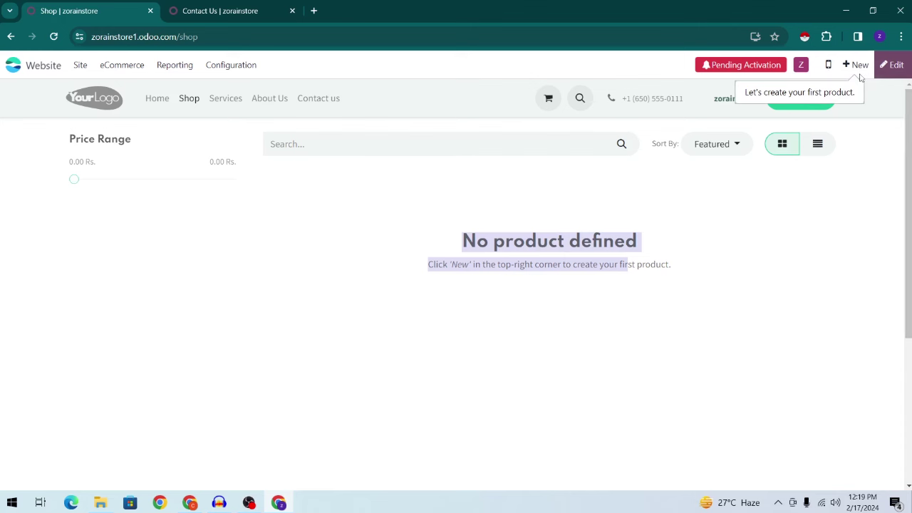
click(858, 69)
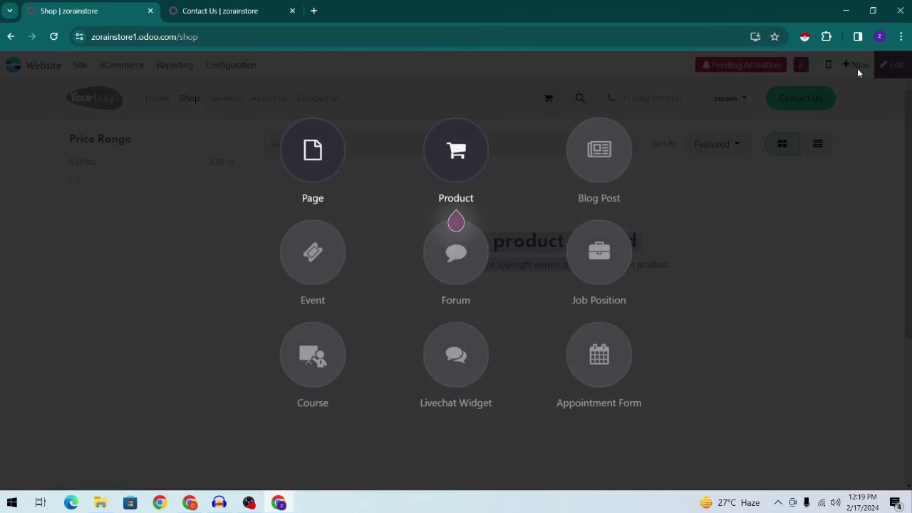
mouse_move(481, 164)
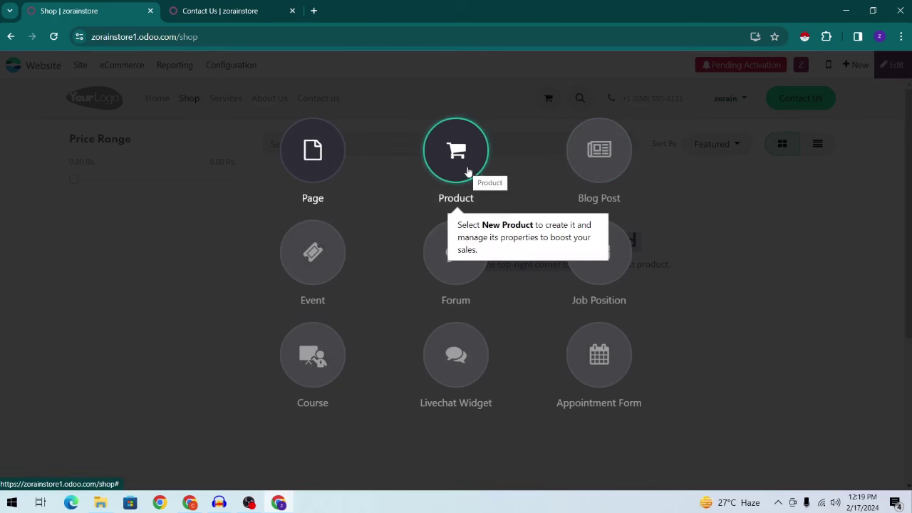
click(467, 169)
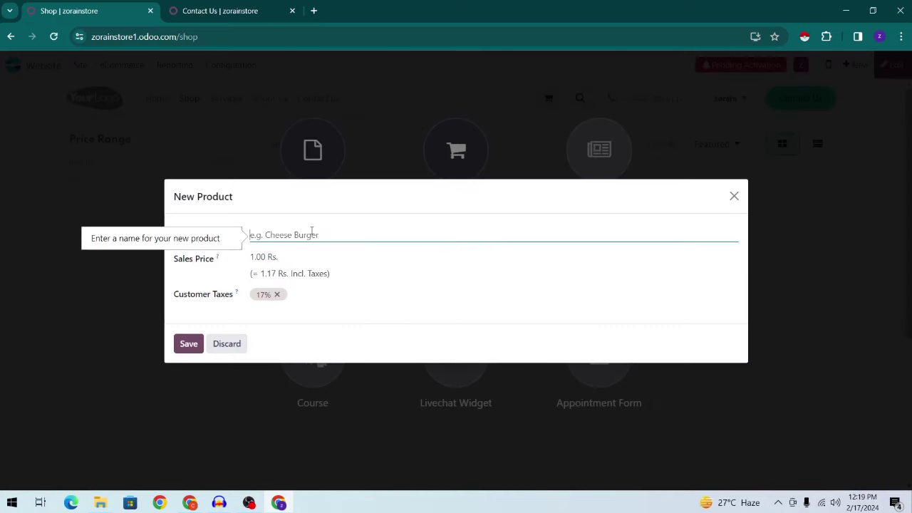
text(s)
key(BackSpace)
text(smar)
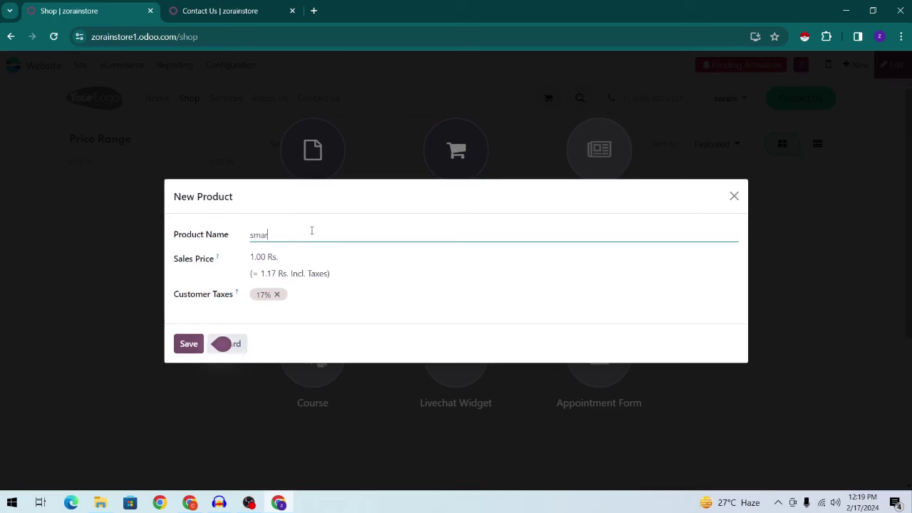
text(t watch)
Set the new product's sales price to 5000 Rs., remove the 17% customer tax and save the product
click(284, 261)
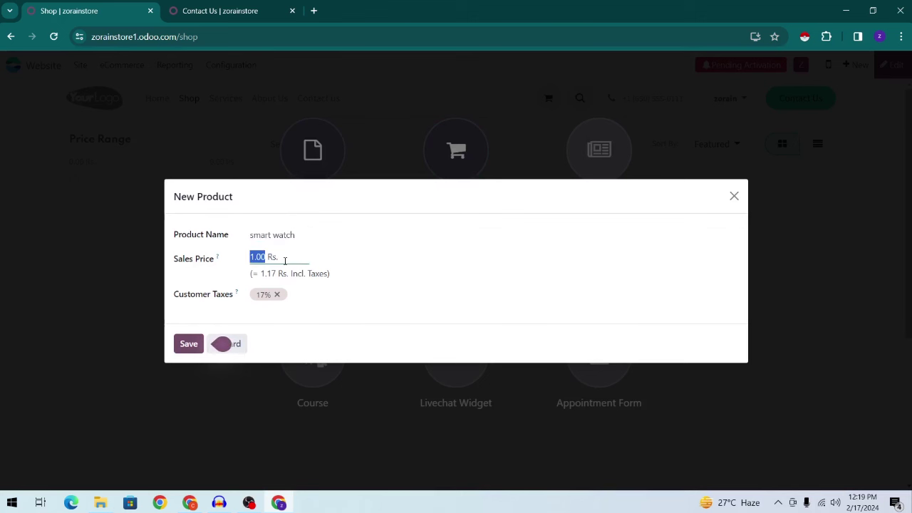
text(5000)
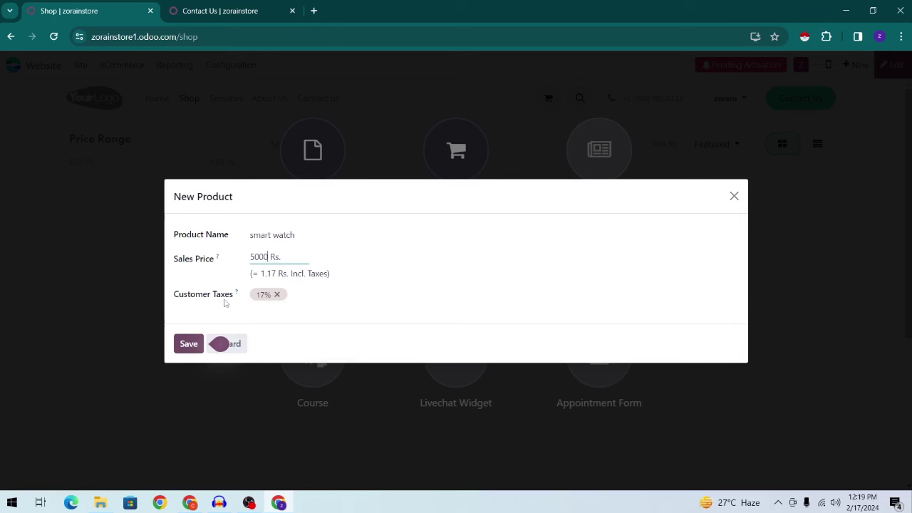
click(276, 294)
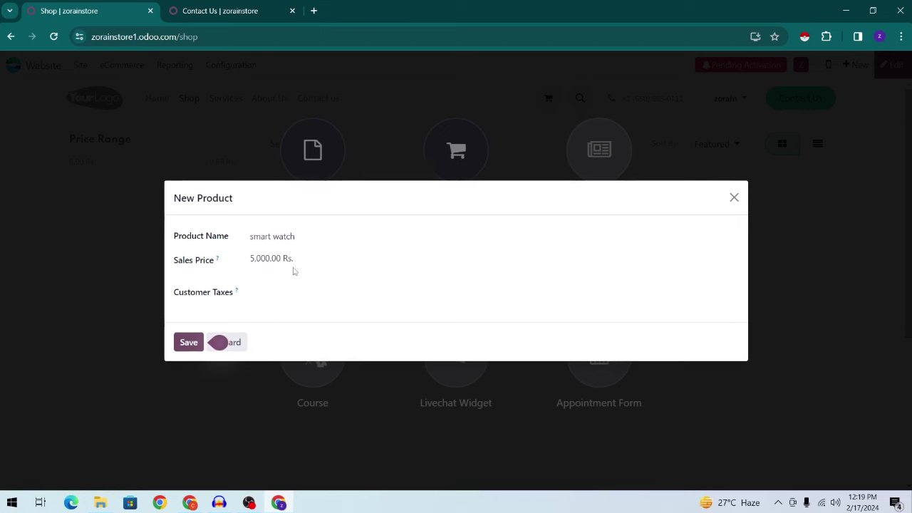
click(189, 342)
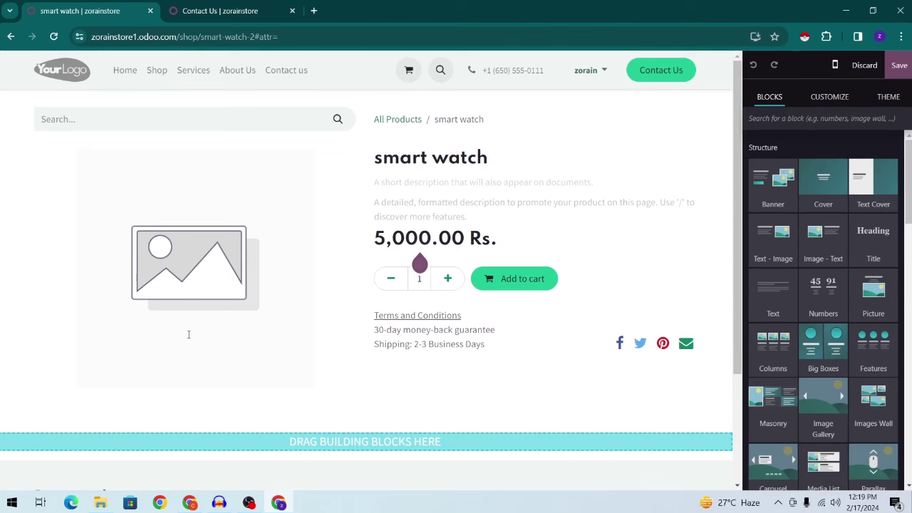
Replace the smart watch product's placeholder image with the watch picture uploaded from the Downloads folder
click(224, 283)
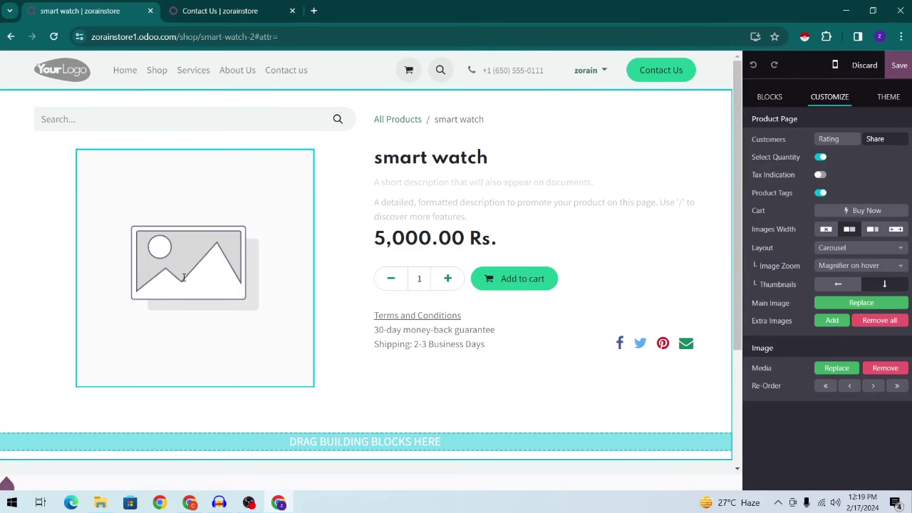
double_click(183, 279)
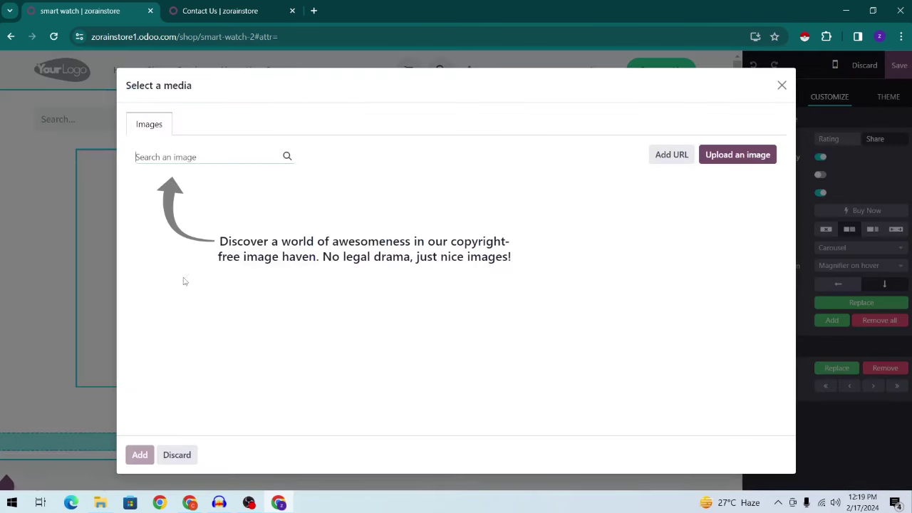
click(734, 157)
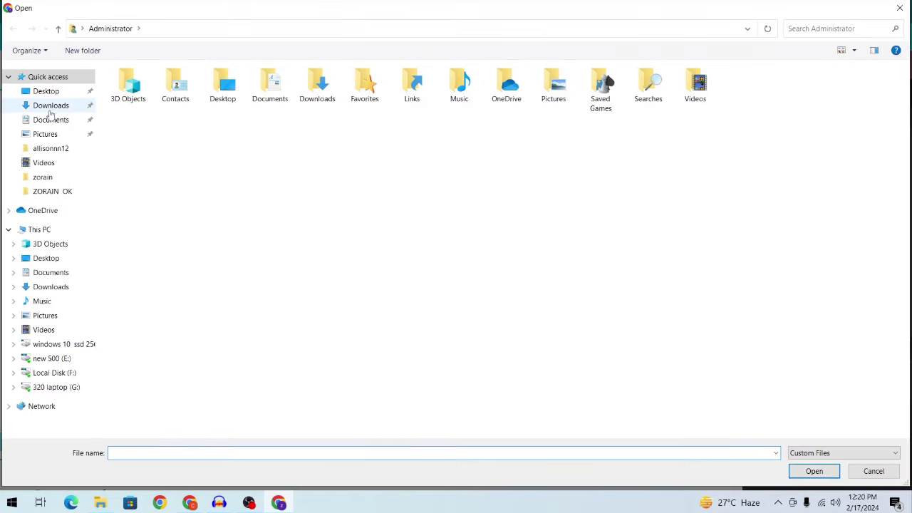
click(51, 106)
click(147, 128)
click(813, 474)
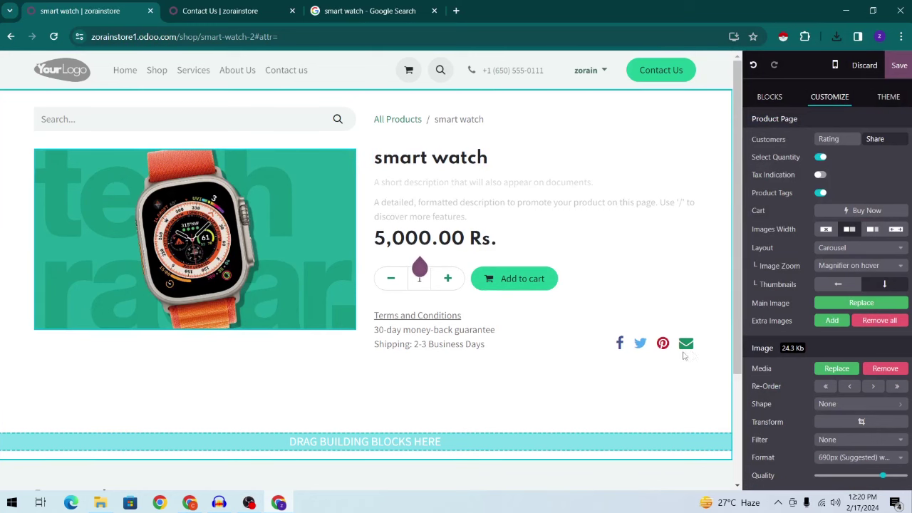
Enable the customer Rating option on the smart watch product page and dismiss the save notification
click(620, 347)
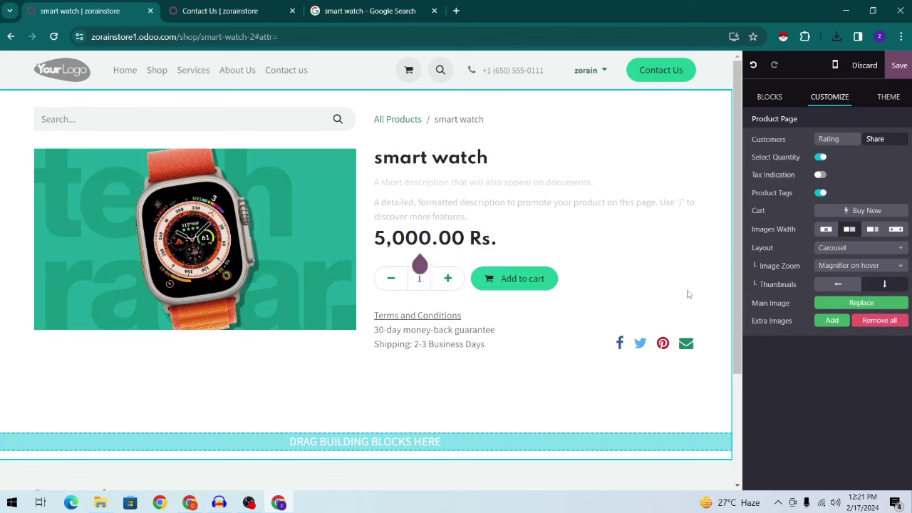
click(420, 270)
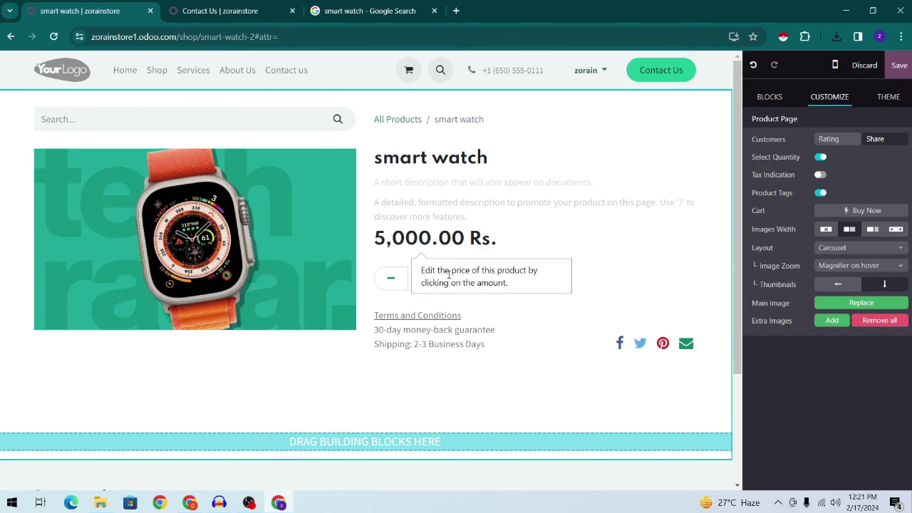
double_click(411, 240)
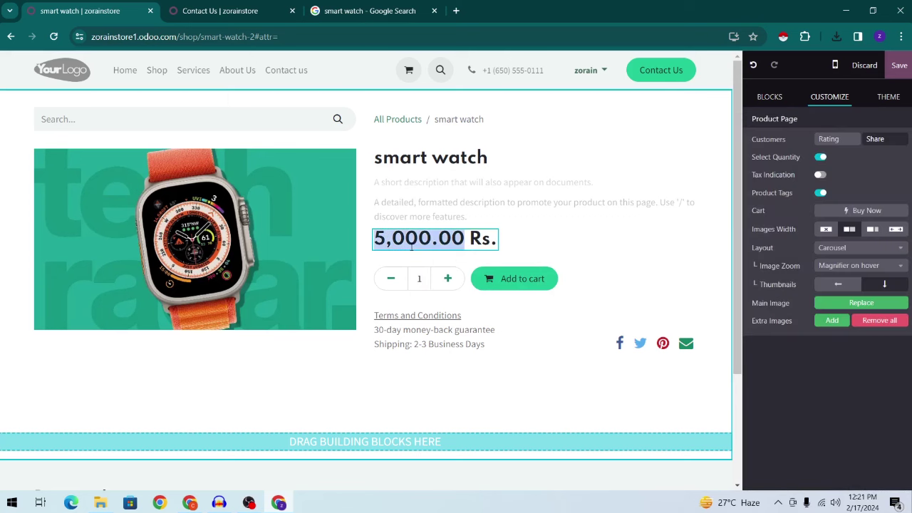
click(845, 143)
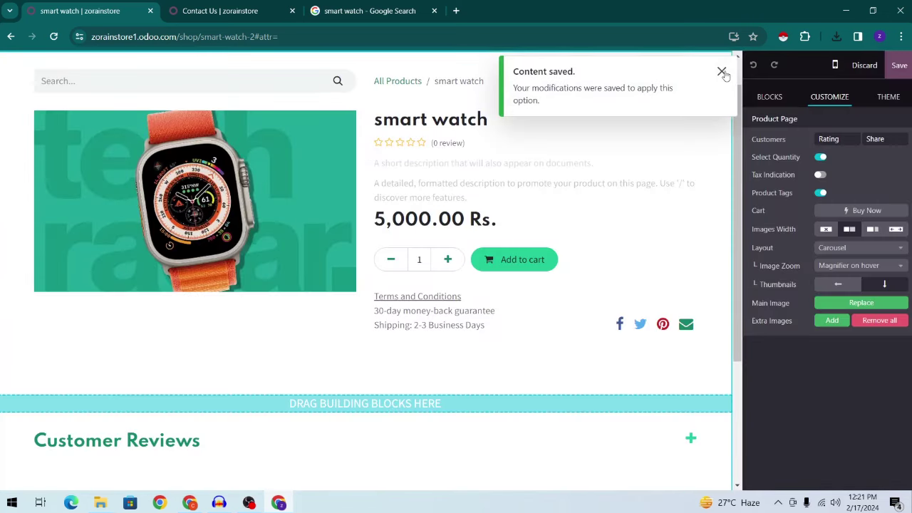
click(722, 71)
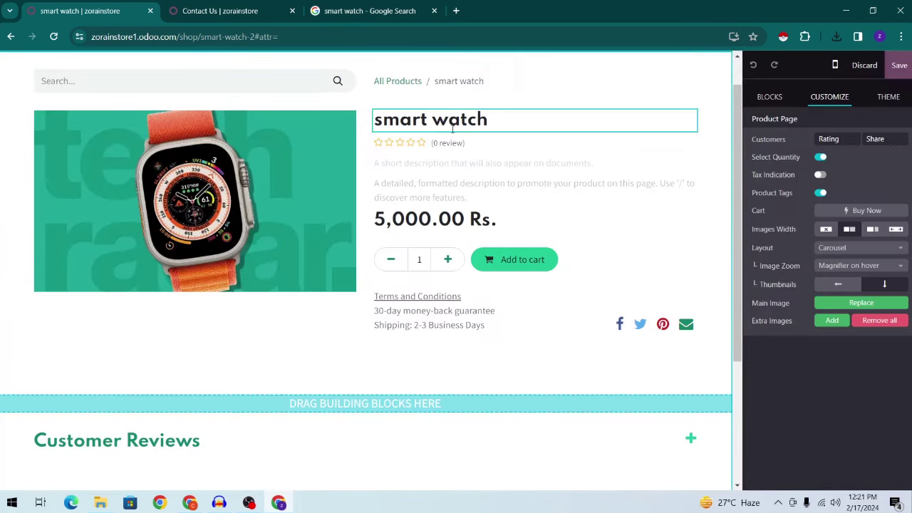
Fill in the product's short description with "jkdfhgjkhdfgjkhsjkdgh" and its detailed description with "asdfsadfsdafsdafsdafsd"
click(424, 161)
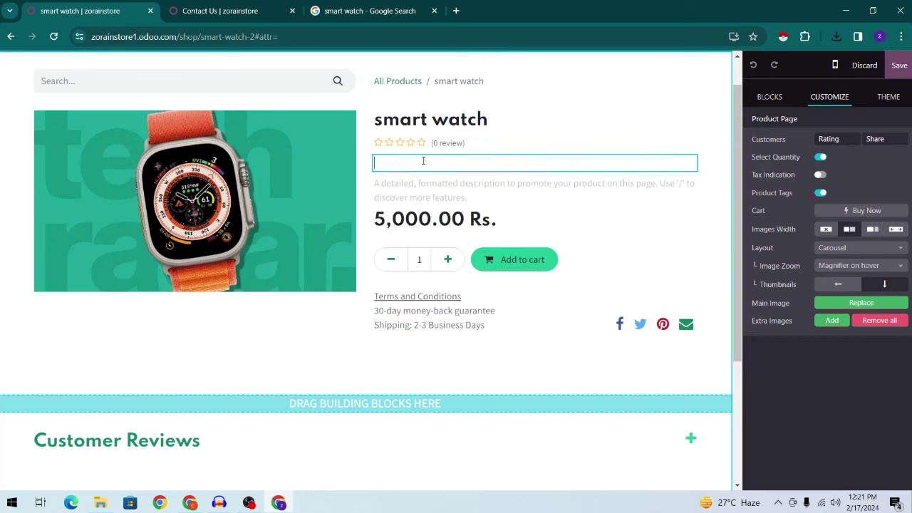
text(hskfhskadfhkahkjsdhfk)
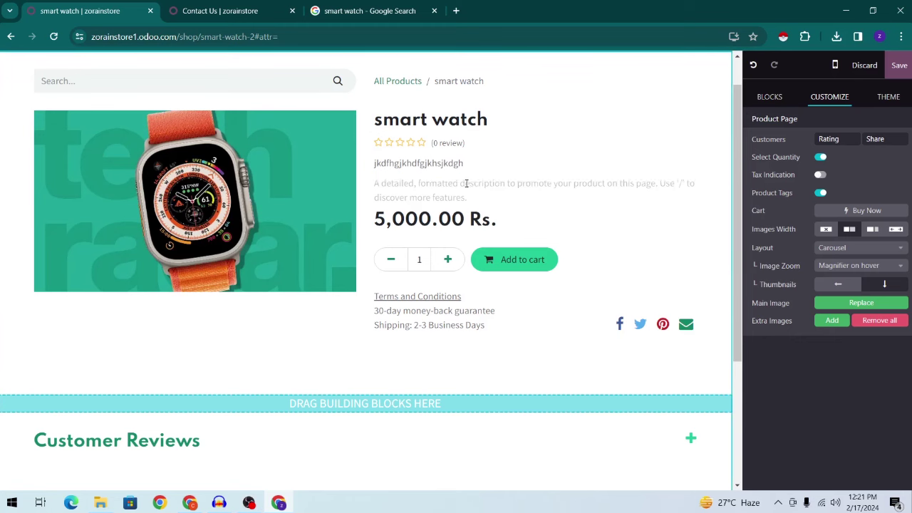
click(466, 183)
text(asdfsadfsdaf)
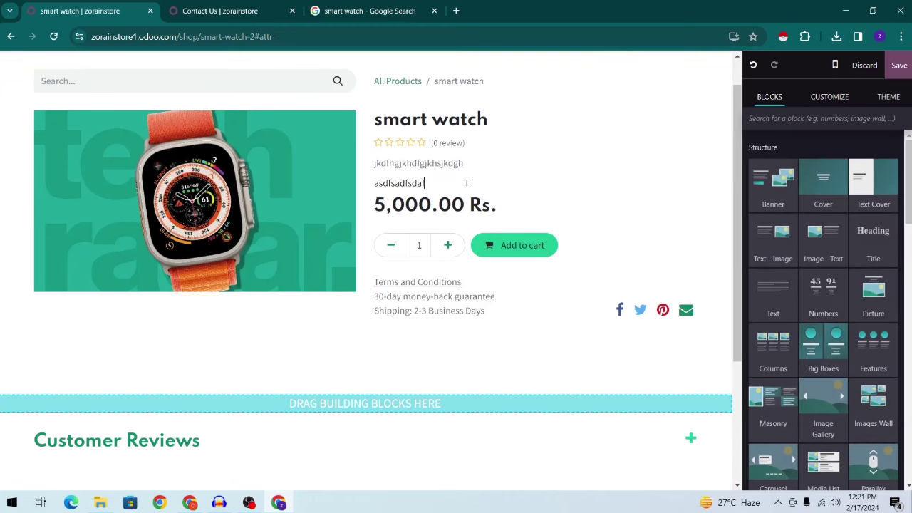
text(sdafsdafsd)
Change the money-back guarantee under Terms and Conditions to 15-day and remove the stray 5 after the heading
click(438, 284)
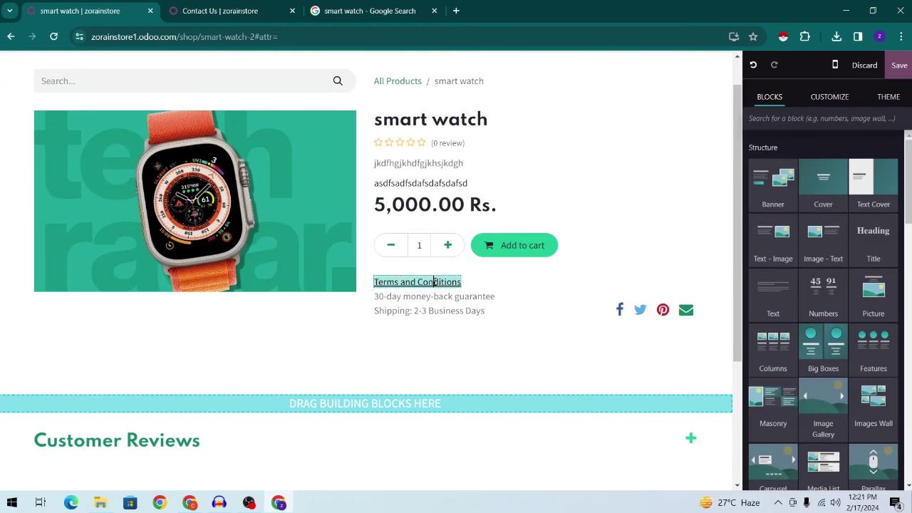
click(431, 298)
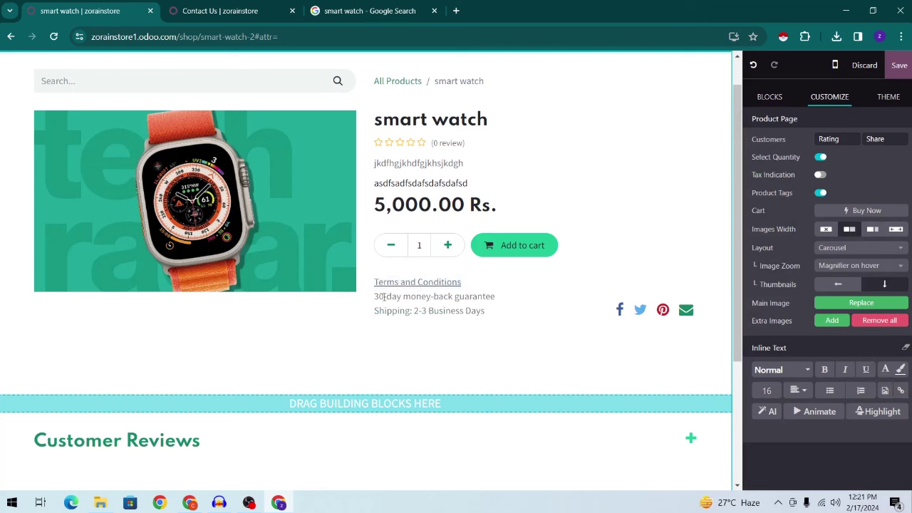
drag(384, 297, 375, 298)
text(15)
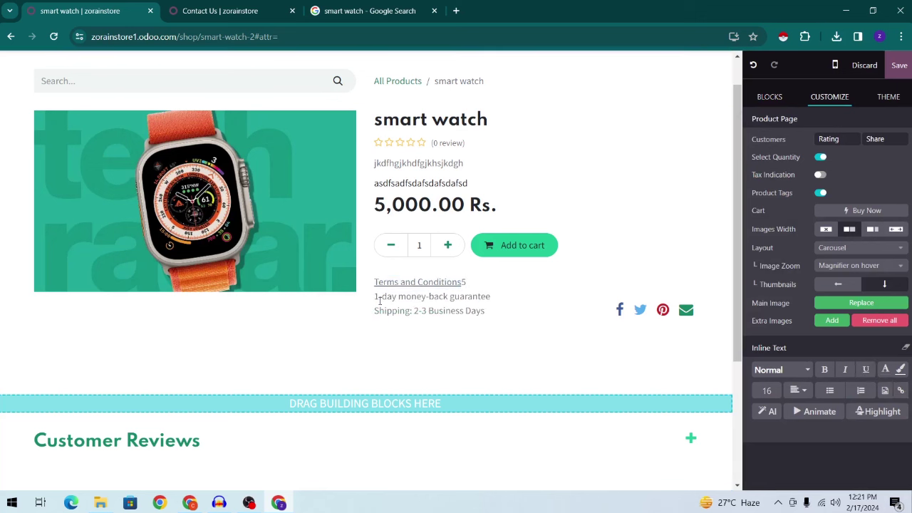
click(380, 296)
text(5)
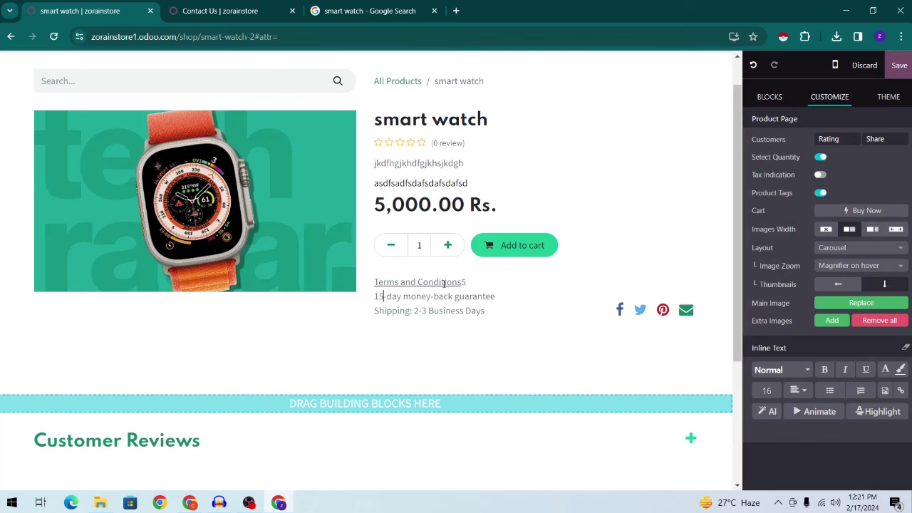
click(506, 283)
key(BackSpace)
click(466, 311)
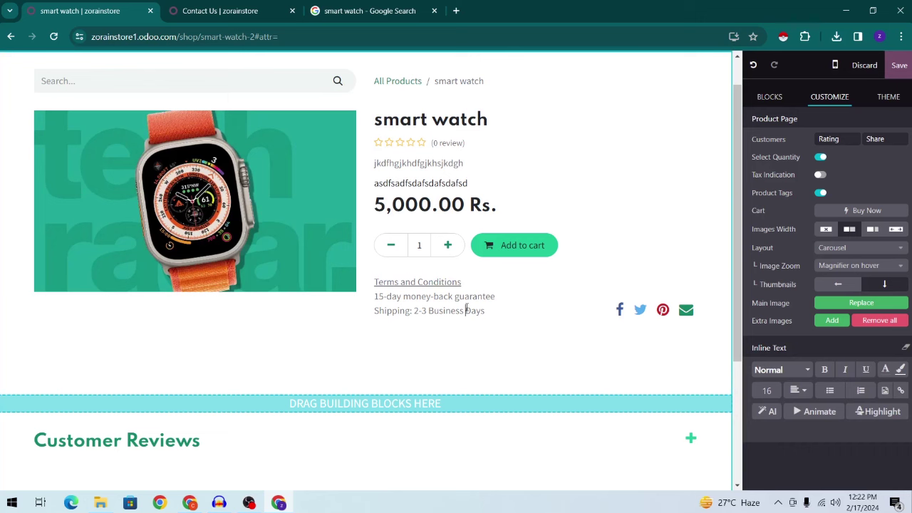
Disable the customers' Share option on the smart watch product page
scroll(465, 311, up, 1)
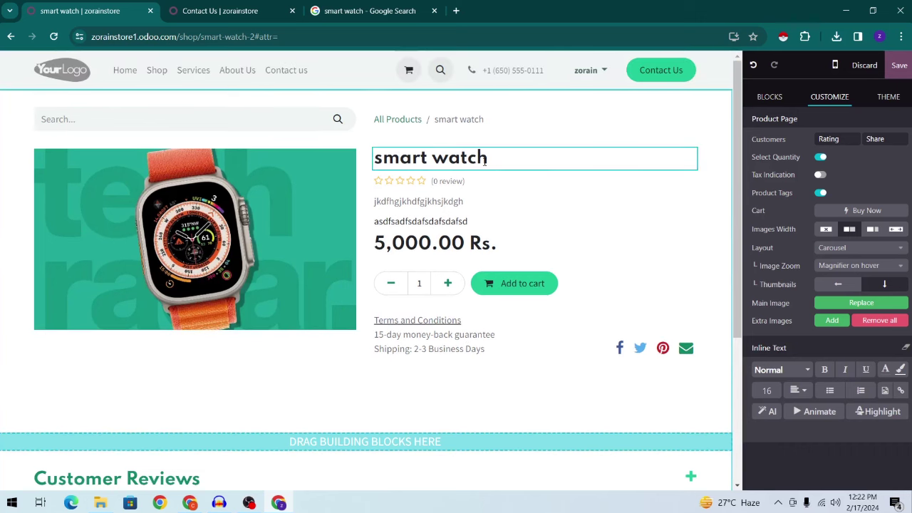
click(870, 140)
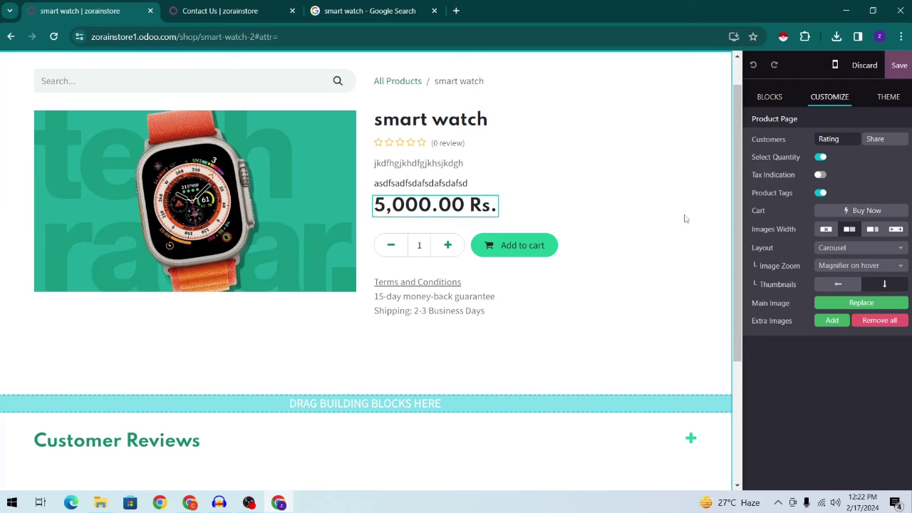
Check the image zoom choices, then try the Left thumbnail position for the product images and switch it back
click(837, 271)
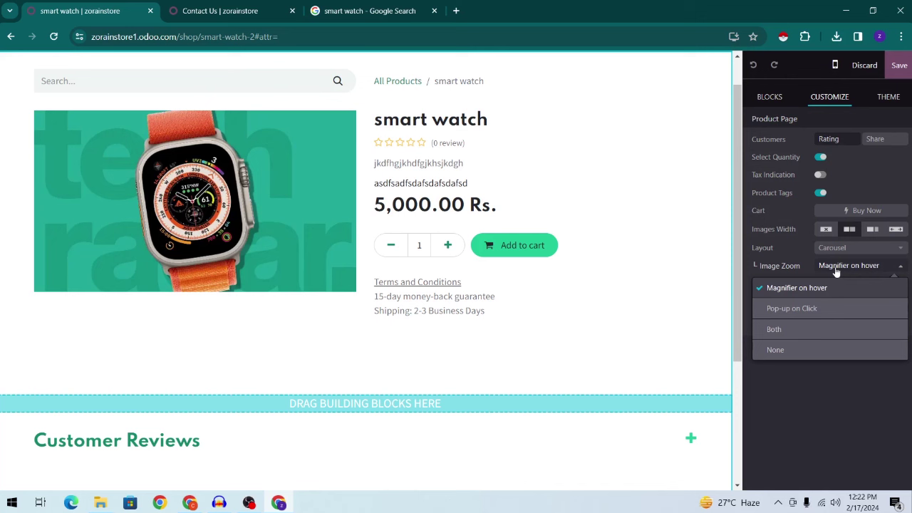
click(837, 271)
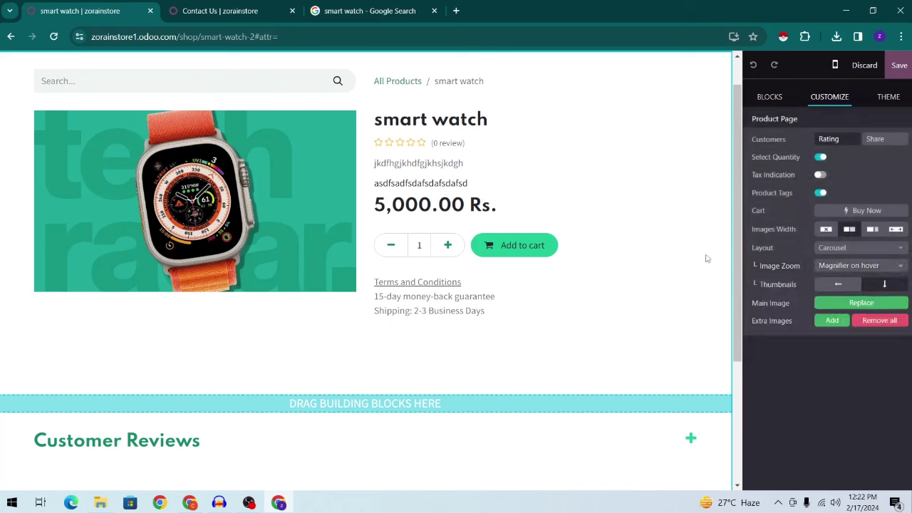
click(848, 284)
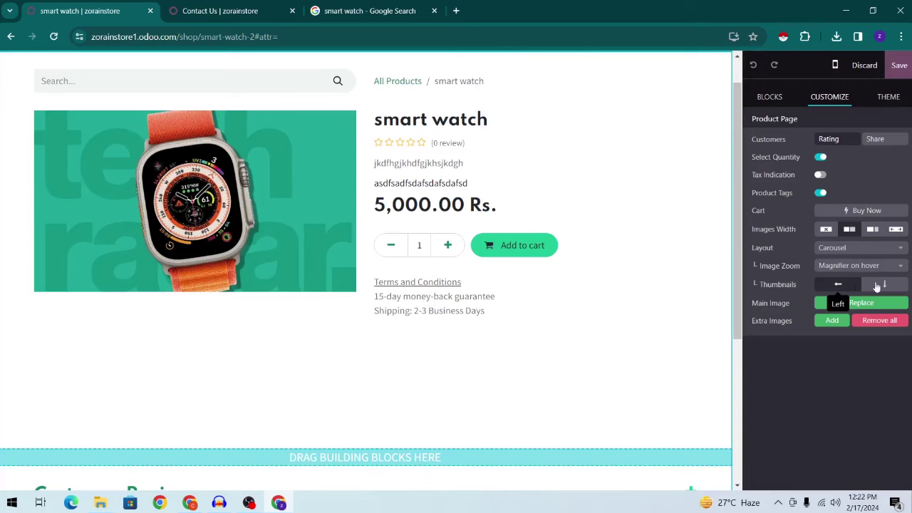
click(884, 285)
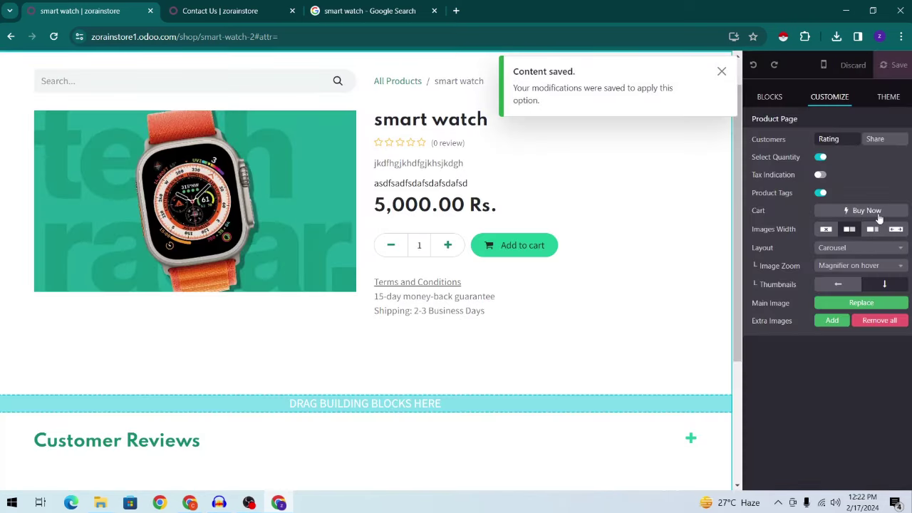
Enable the Buy Now option for the cart and relabel the new button "shop Now"
click(878, 213)
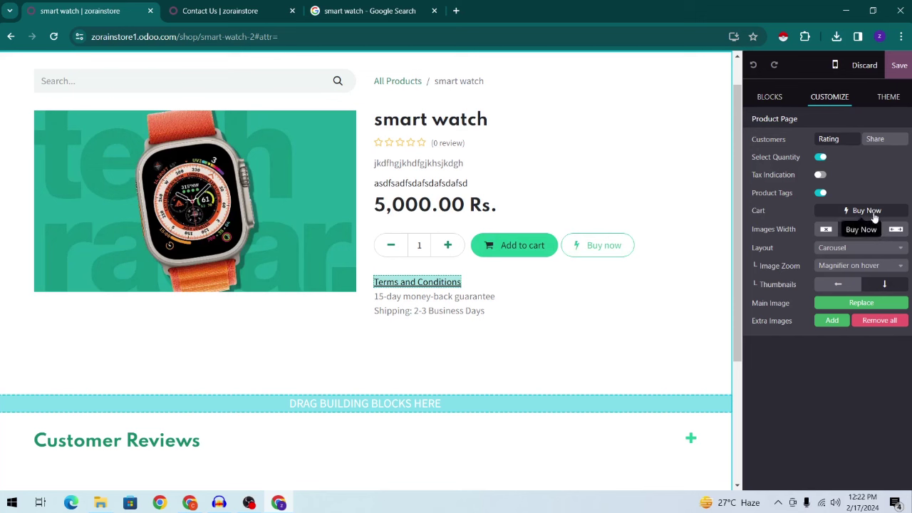
click(605, 246)
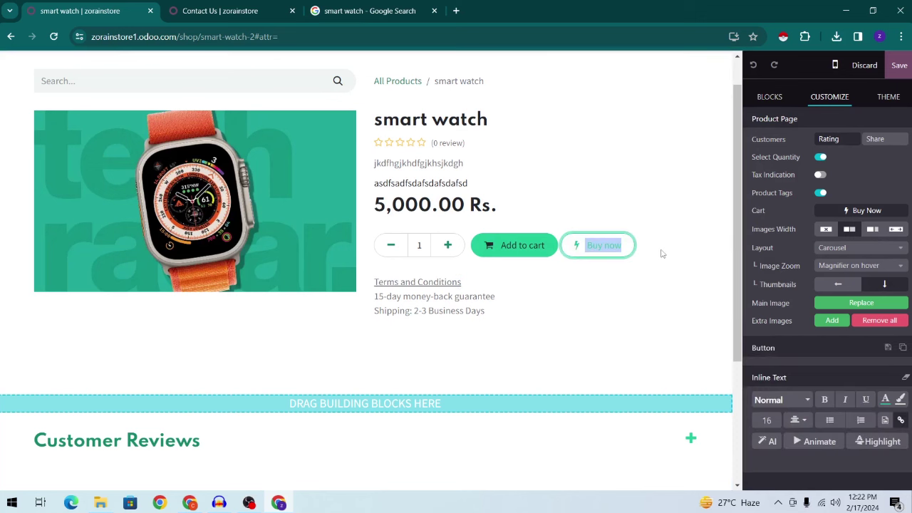
text(shop Now)
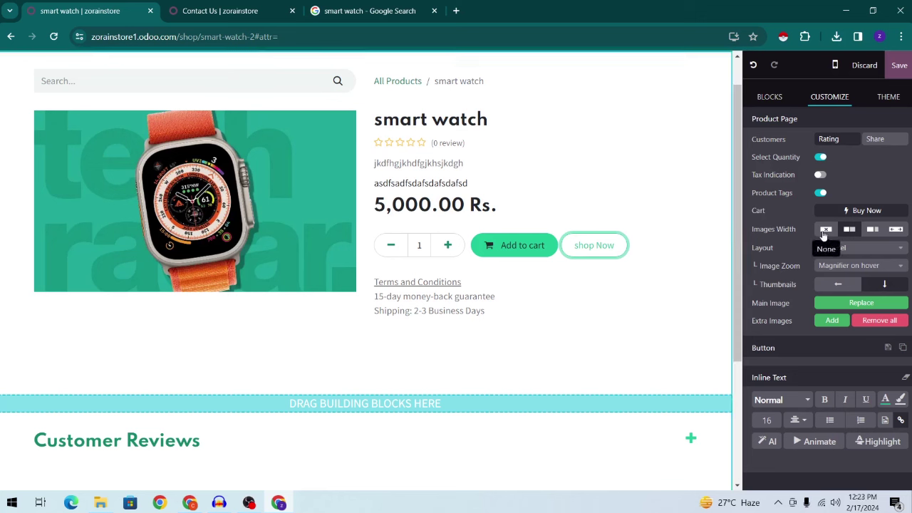
click(543, 214)
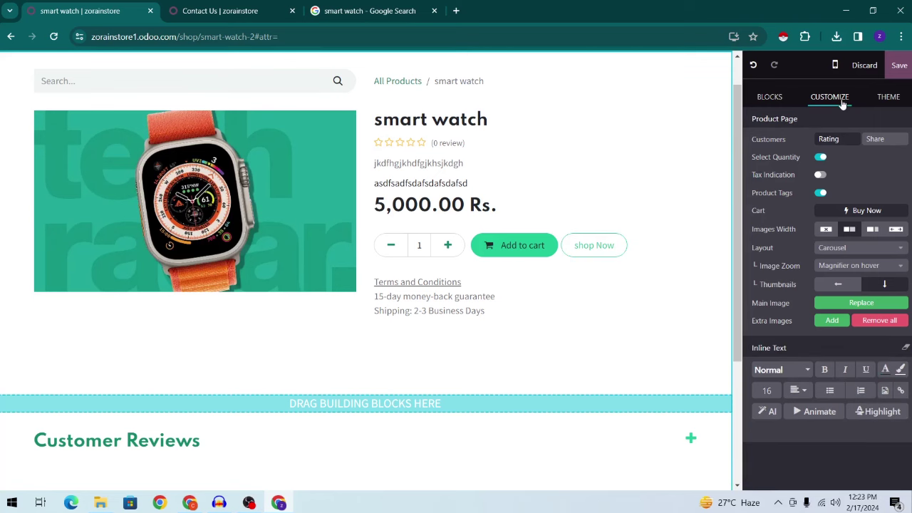
Ask the AI text generator: "i want to sell smart watch write 100 characters description for this"
click(767, 412)
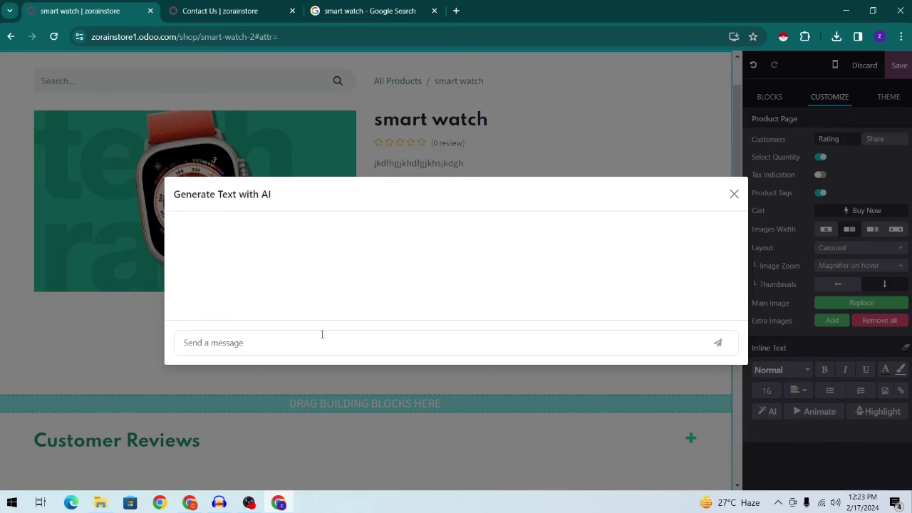
text(i w)
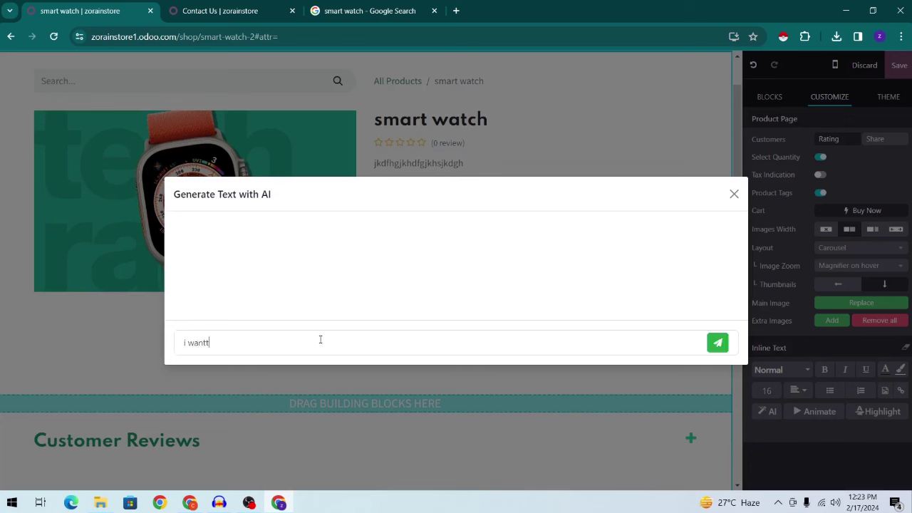
text(ant to sell smart watch write 100 characters description for this)
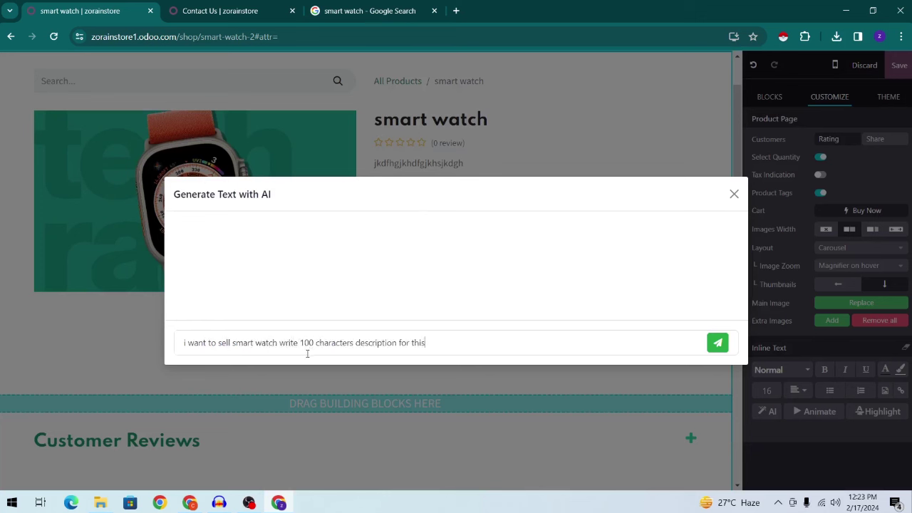
click(716, 347)
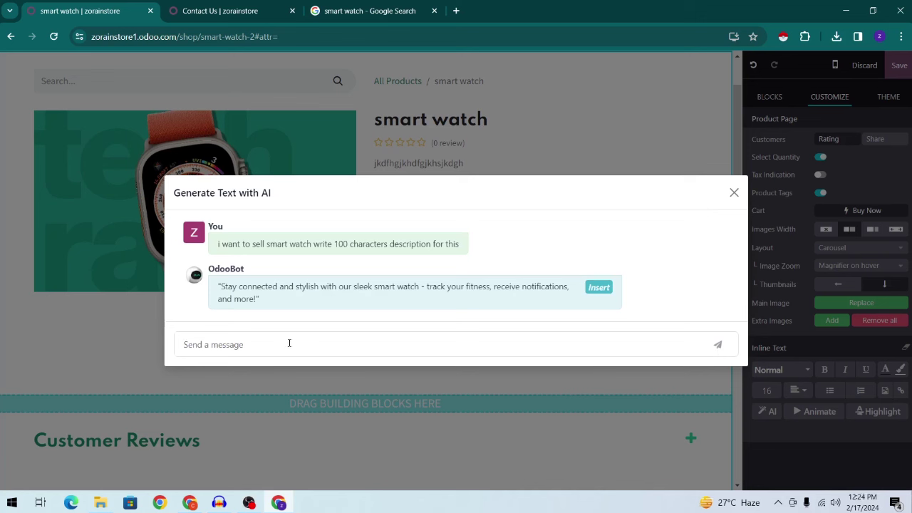
Request a longer version with "now 1000 characters", copy the full generated description and close the AI text generator
text(now 1000 )
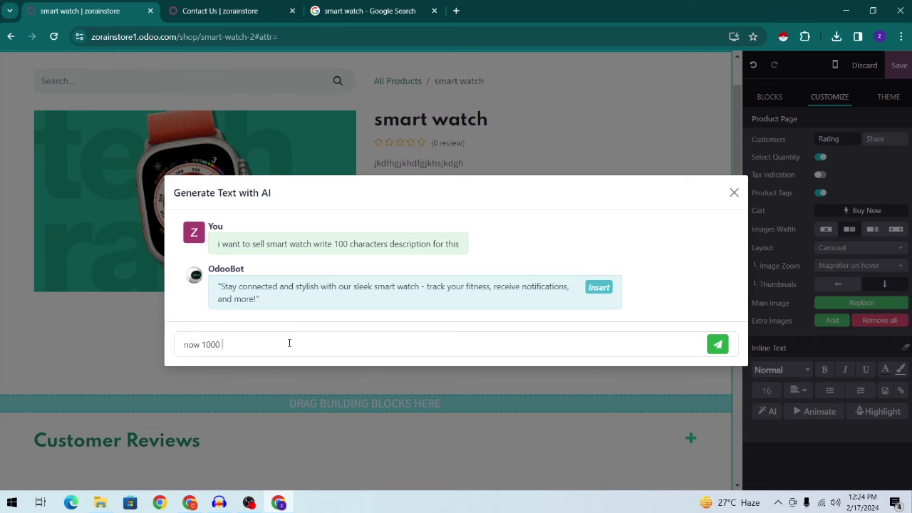
text(characters)
click(717, 345)
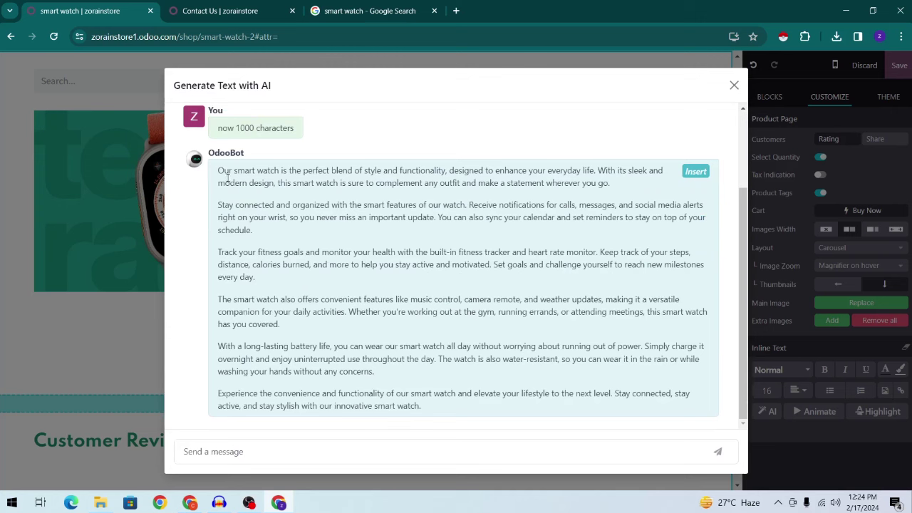
drag(223, 171, 347, 264)
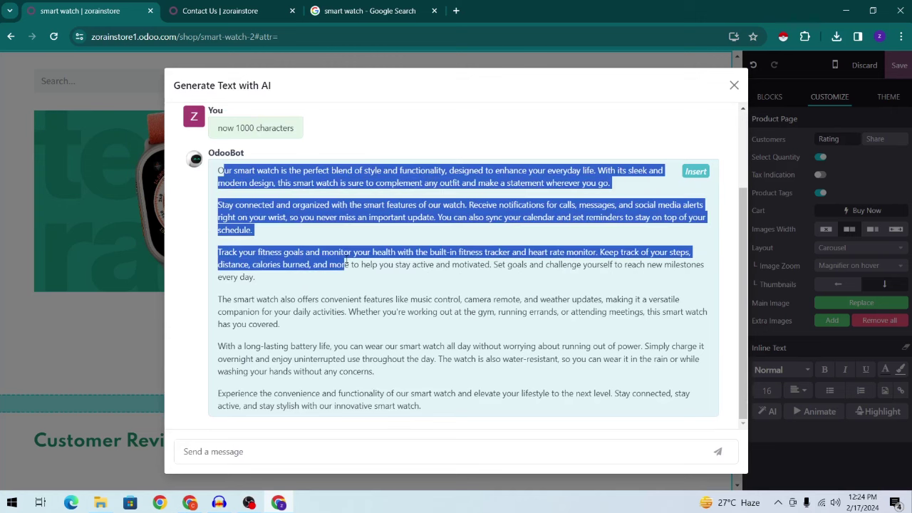
drag(218, 171, 442, 421)
key(ctrl+c)
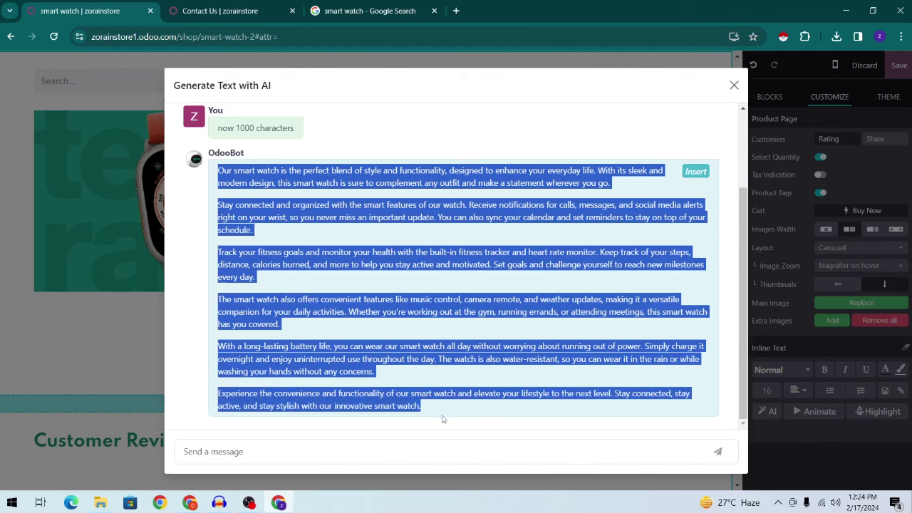
click(734, 84)
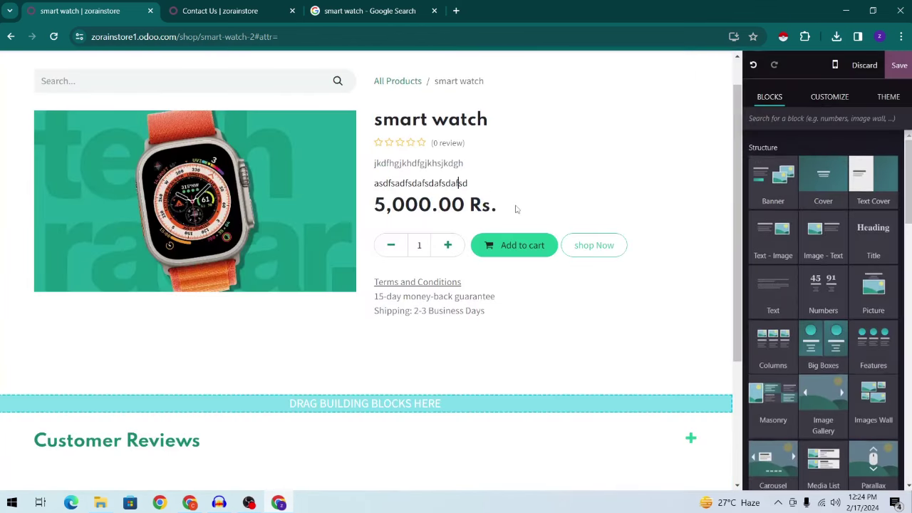
Replace the product's detailed description with the copied AI text and delete everything from "The smart watch also offers" onward
key(ctrl+v)
scroll(517, 213, down, 5)
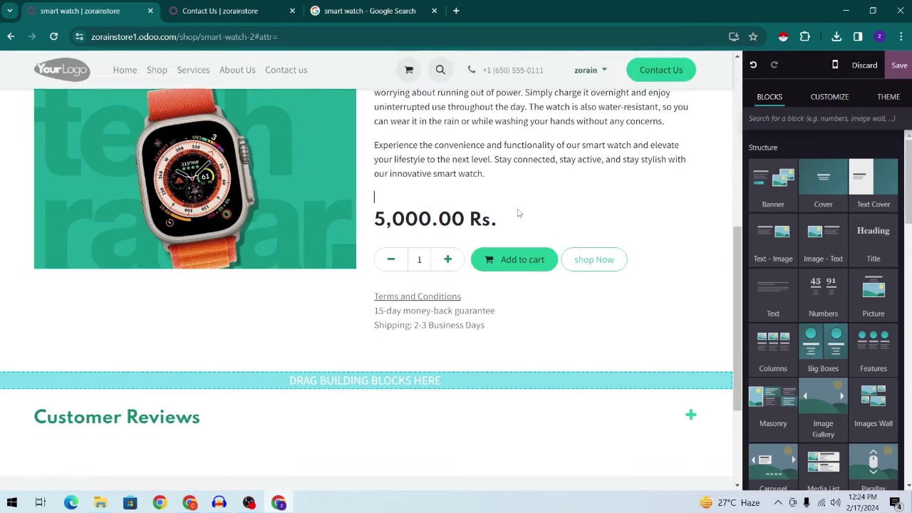
scroll(516, 213, up, 2)
scroll(497, 214, up, 1)
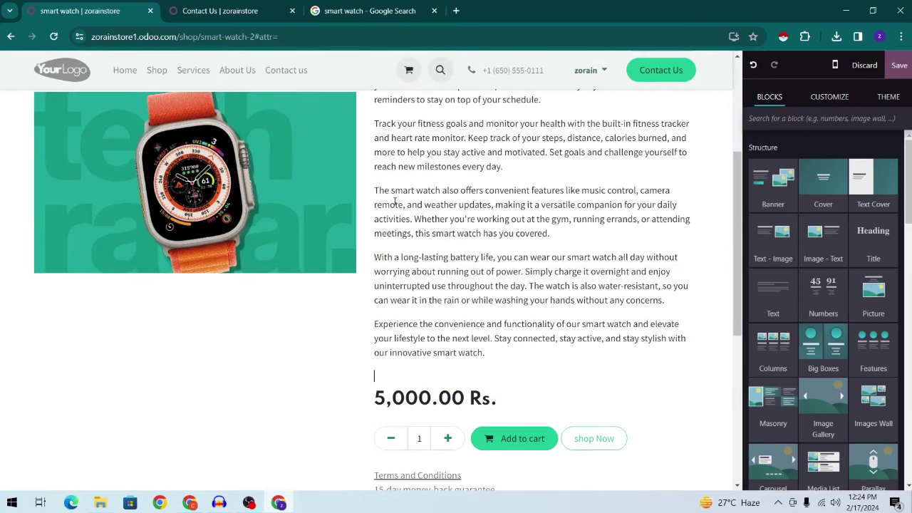
shift+click(379, 192)
key(BackSpace)
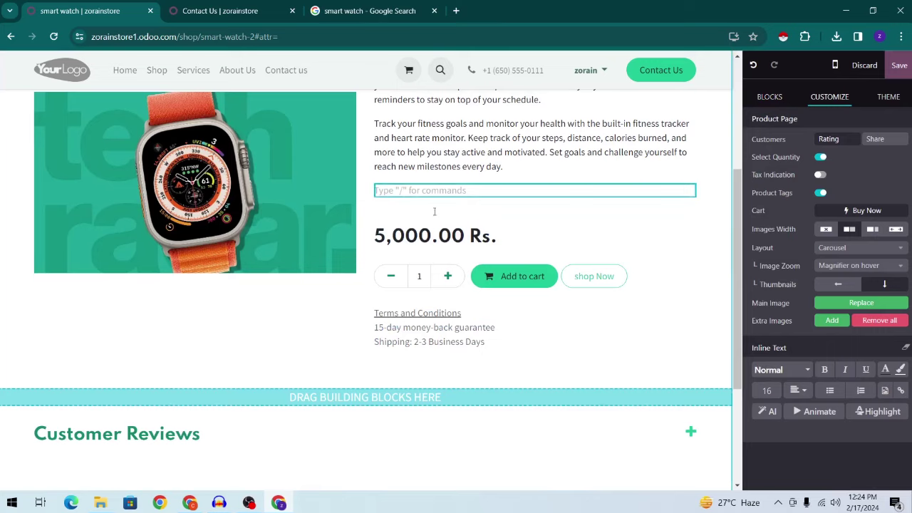
Save the product page edits and open the store's Shop page
scroll(428, 208, up, 3)
click(465, 201)
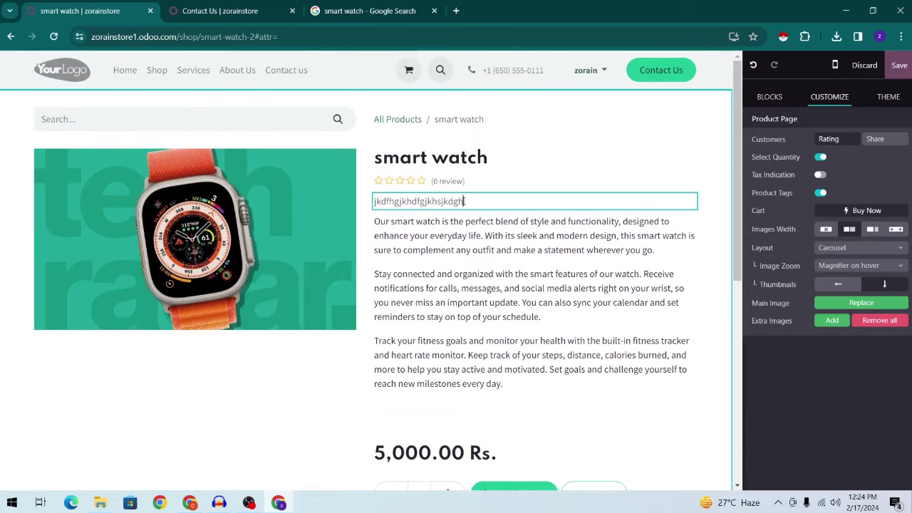
scroll(641, 322, down, 3)
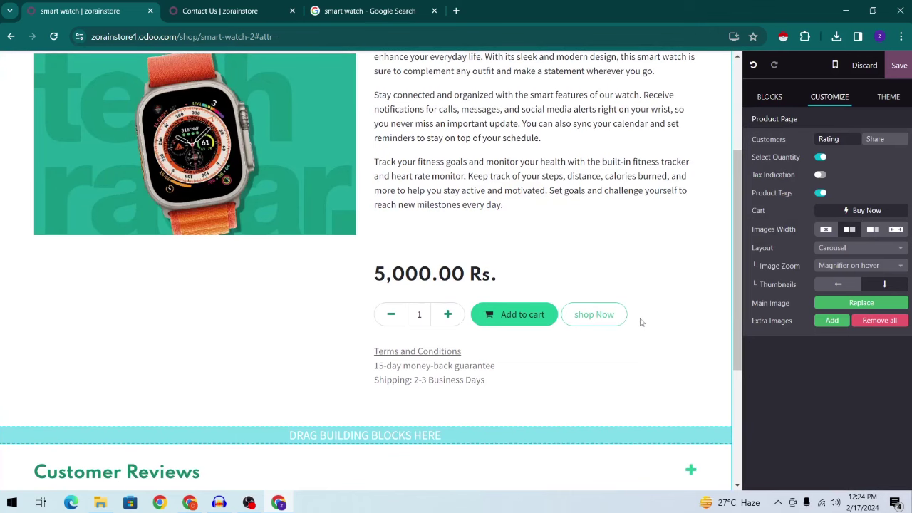
click(899, 65)
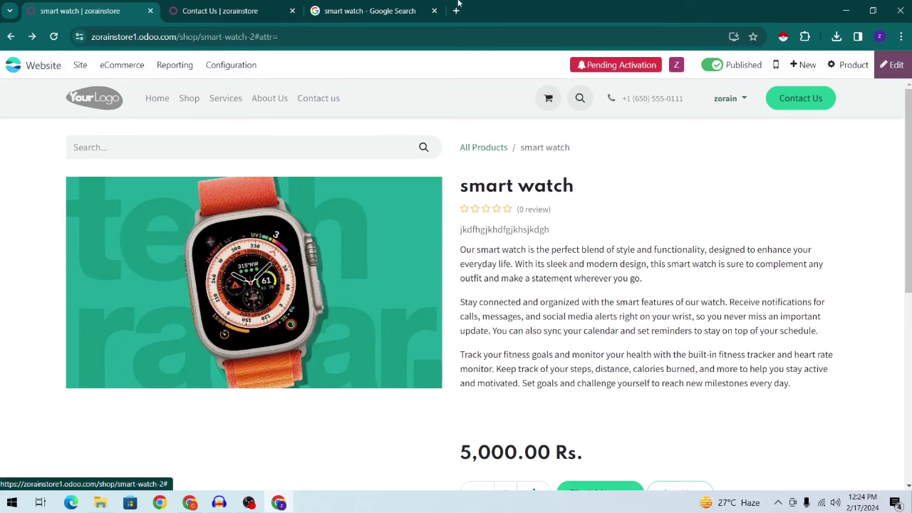
click(190, 98)
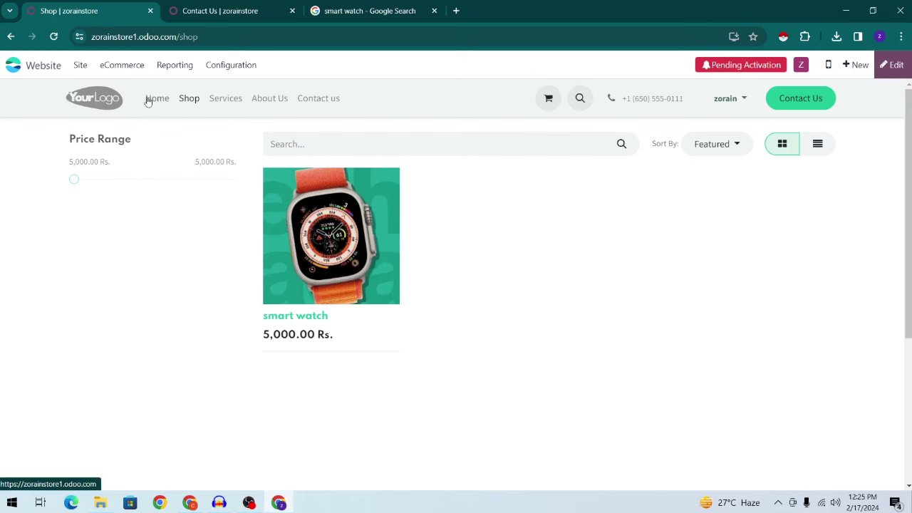
Copy the store's base address, zorainstore1.odoo.com, from the Contact Us page's URL
click(341, 37)
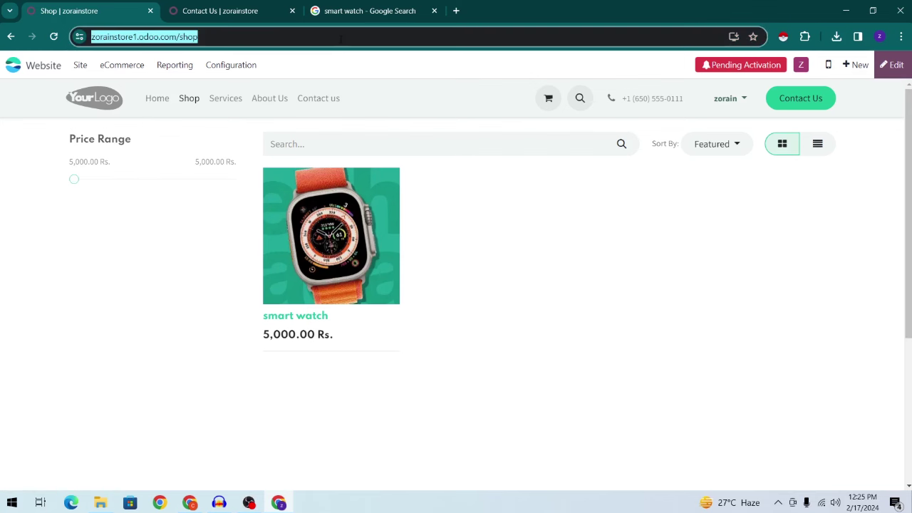
click(214, 11)
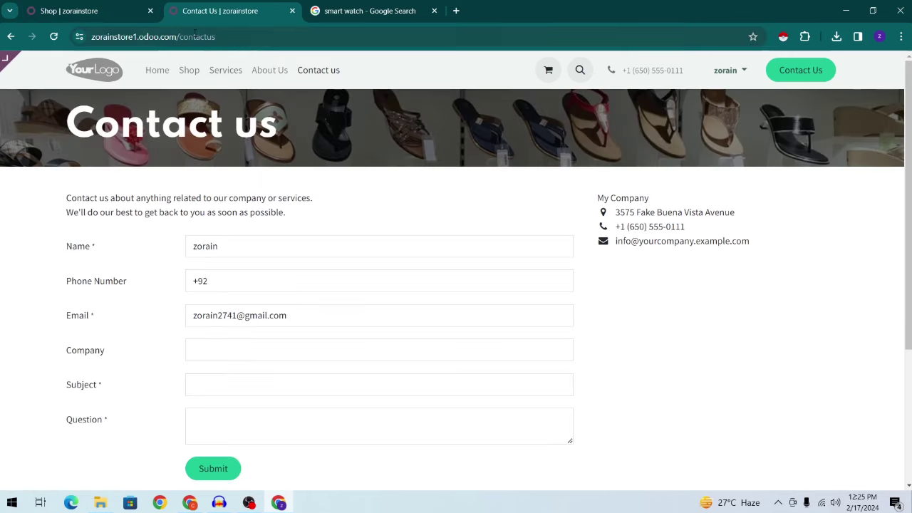
drag(91, 36, 204, 36)
key(ctrl+c)
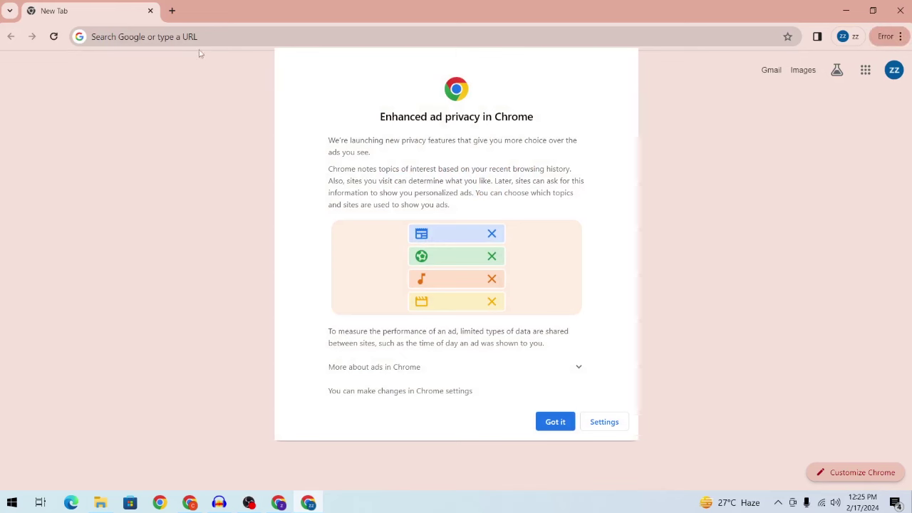
Switch to another Chrome profile window, accept the ad privacy notice and open the store at zorainstore1.odoo.com
click(555, 422)
click(255, 42)
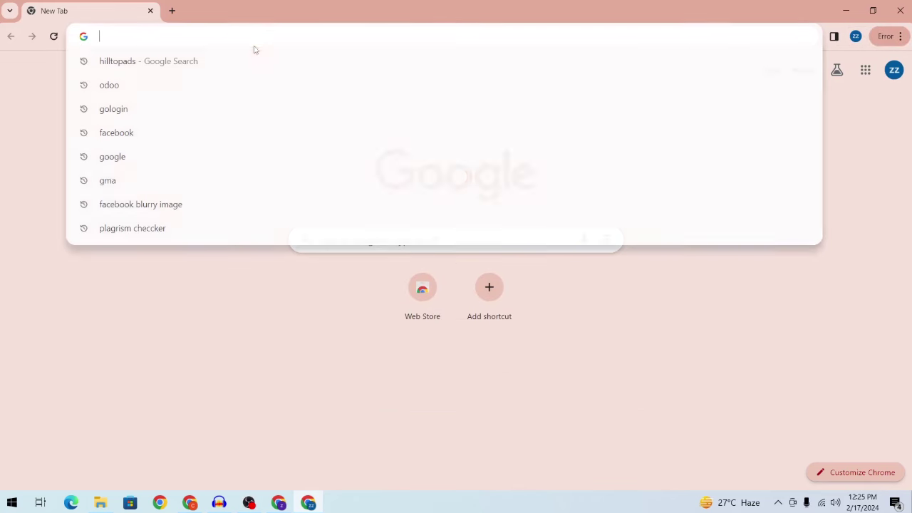
key(ctrl+v)
key(Return)
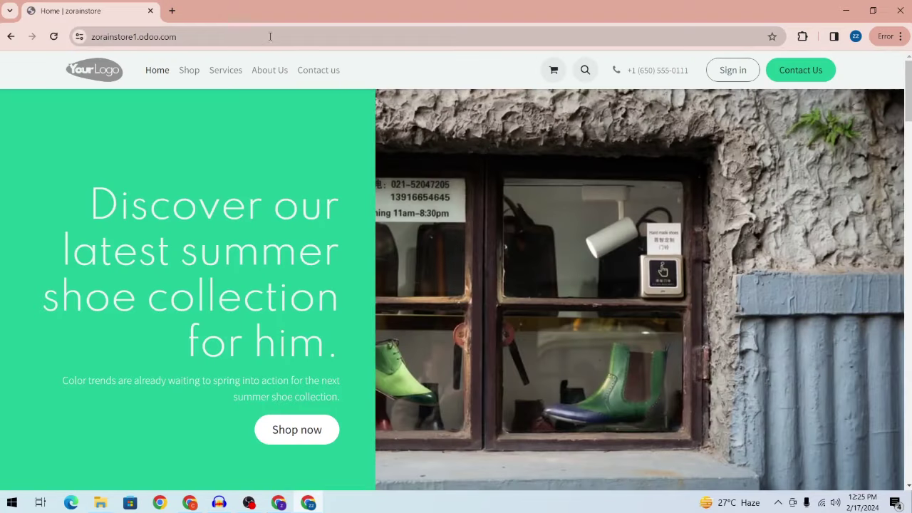
Review the published Home page's sections as a signed-out visitor, down to the shoe brands section
scroll(582, 182, down, 15)
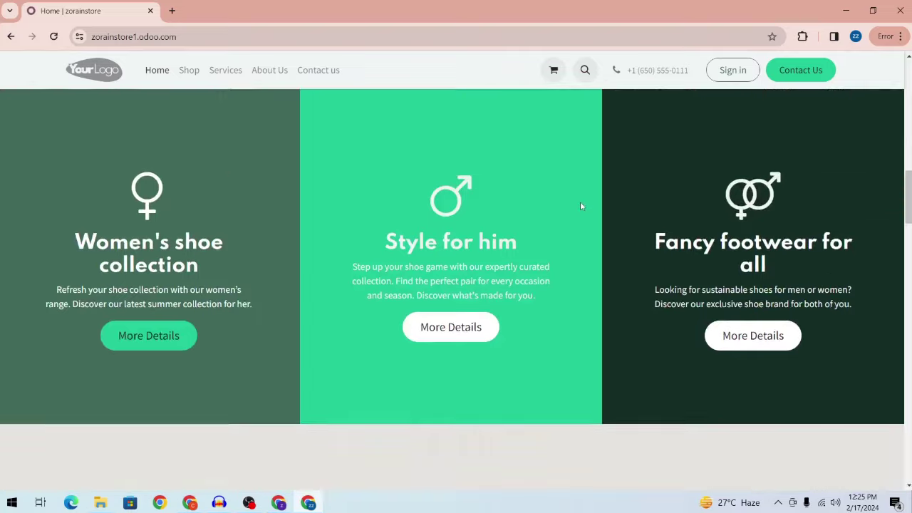
key(ctrl+w)
scroll(845, 202, up, 6)
scroll(502, 181, down, 8)
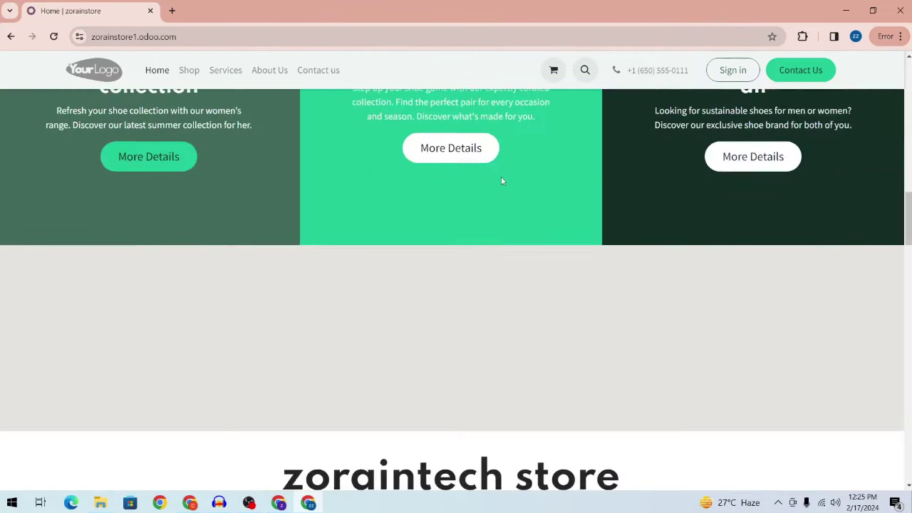
scroll(502, 181, down, 15)
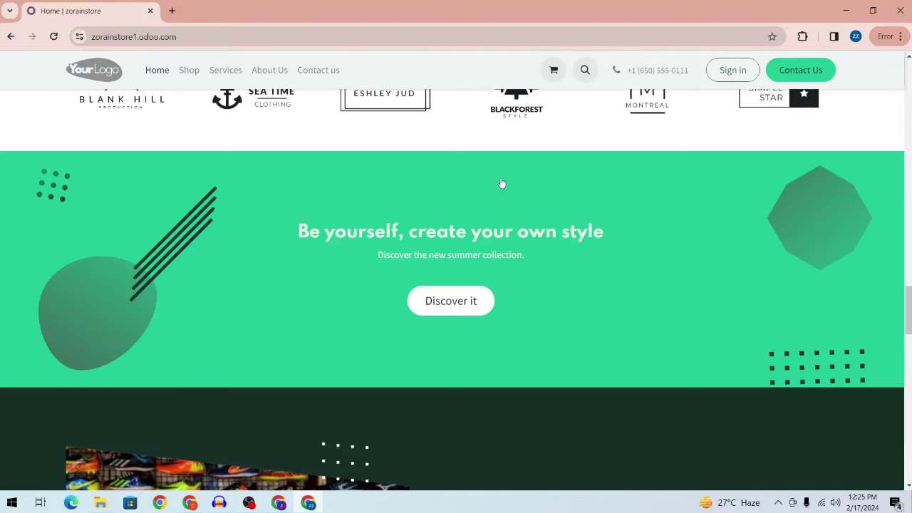
scroll(501, 184, down, 4)
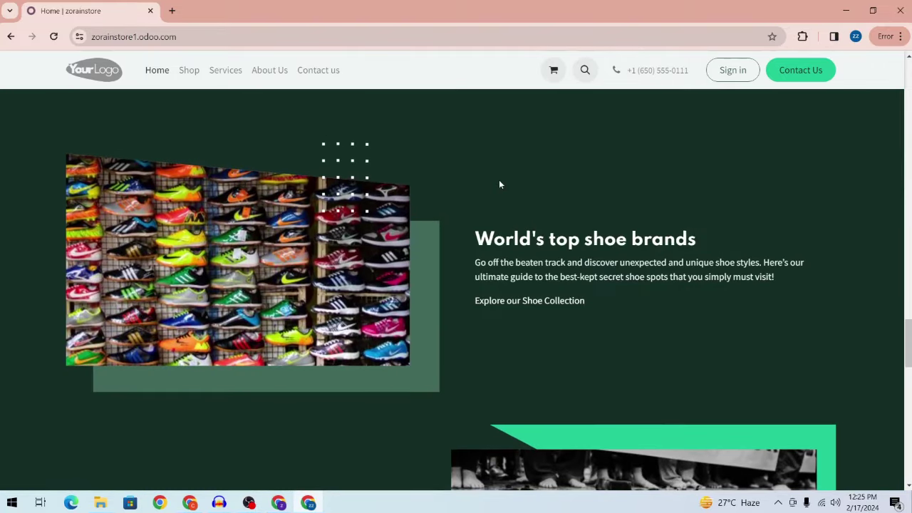
Leave the Home page and open the published store's Shop page
scroll(280, 137, up, 6)
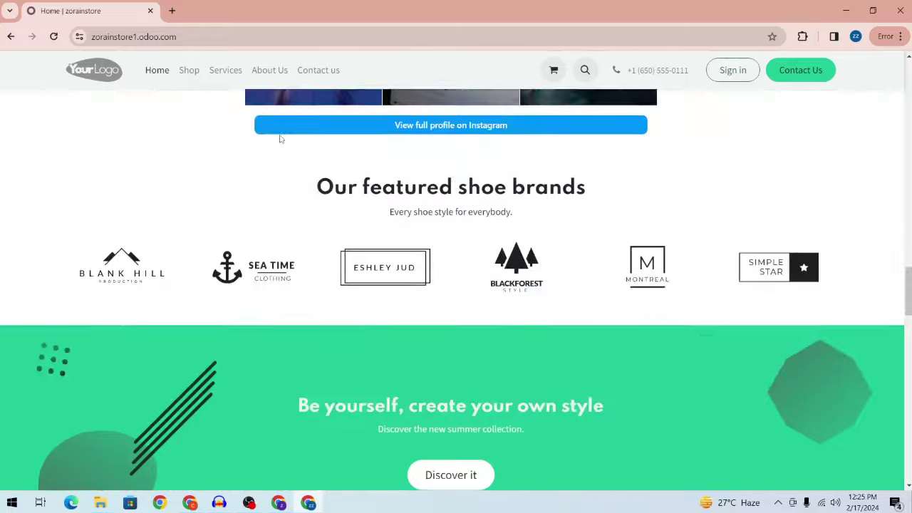
scroll(280, 140, up, 15)
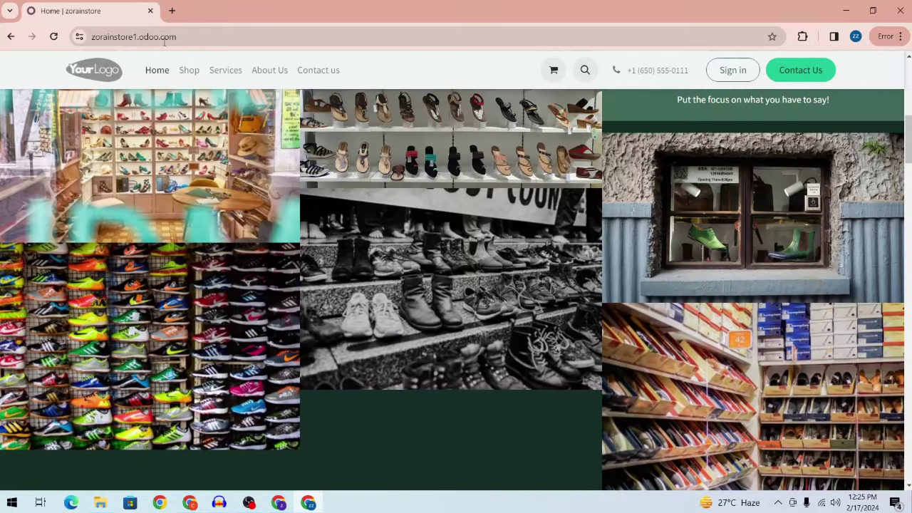
click(204, 77)
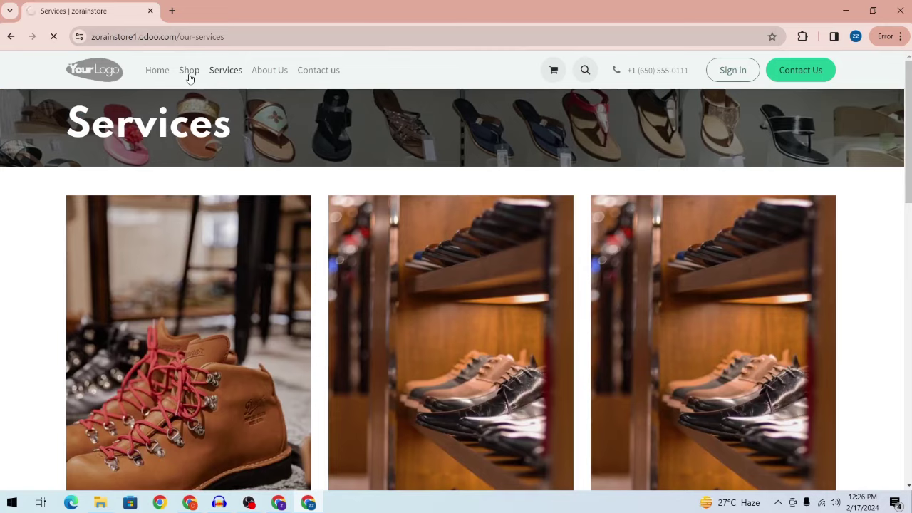
click(190, 77)
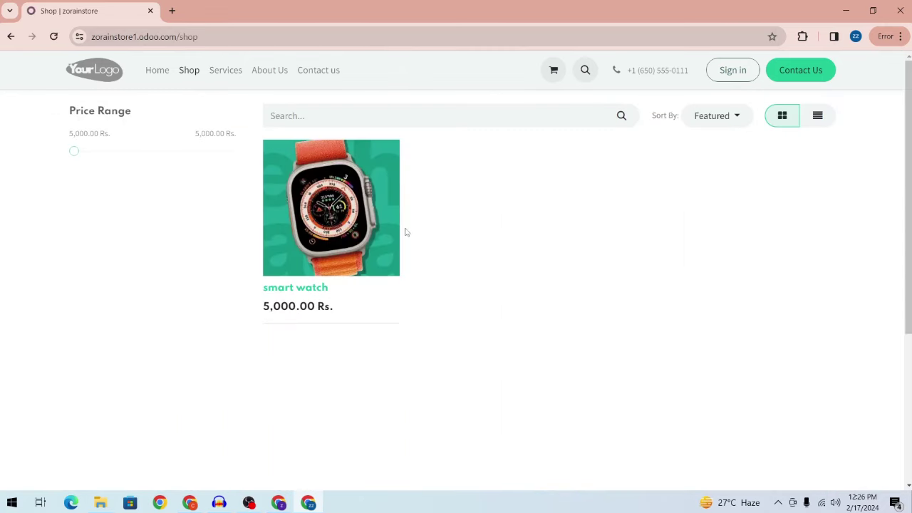
Search the shop for "smart" and open the smart watch product from the suggestions
click(421, 122)
text(smart)
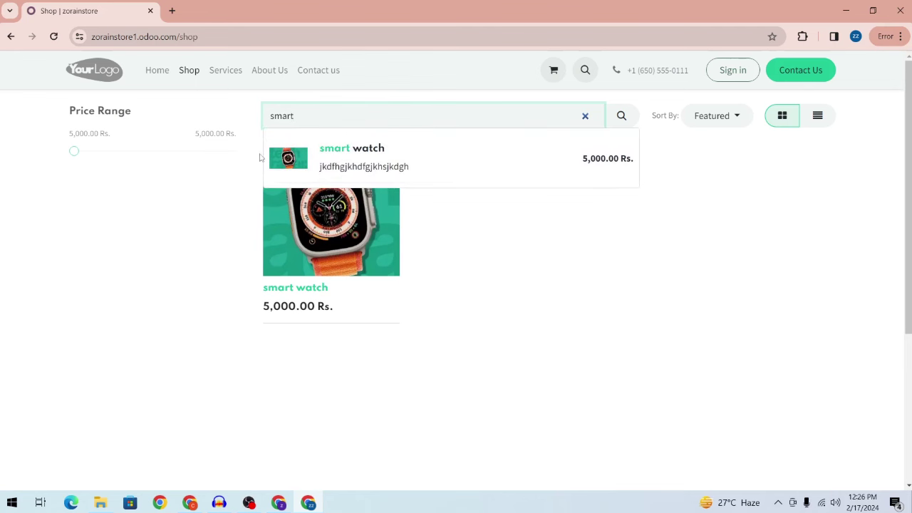
click(409, 170)
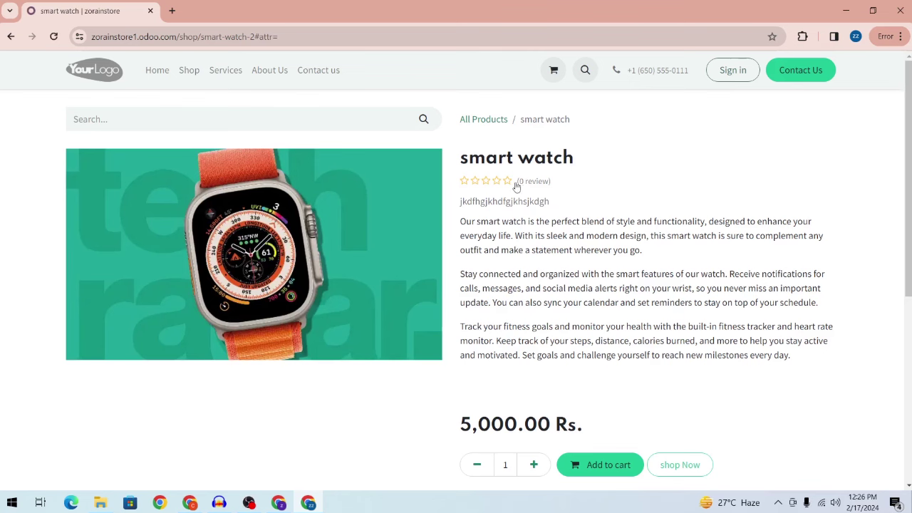
Start buying one smart watch with shop Now and try to continue checkout with the address form left blank
scroll(541, 186, down, 5)
scroll(553, 185, up, 1)
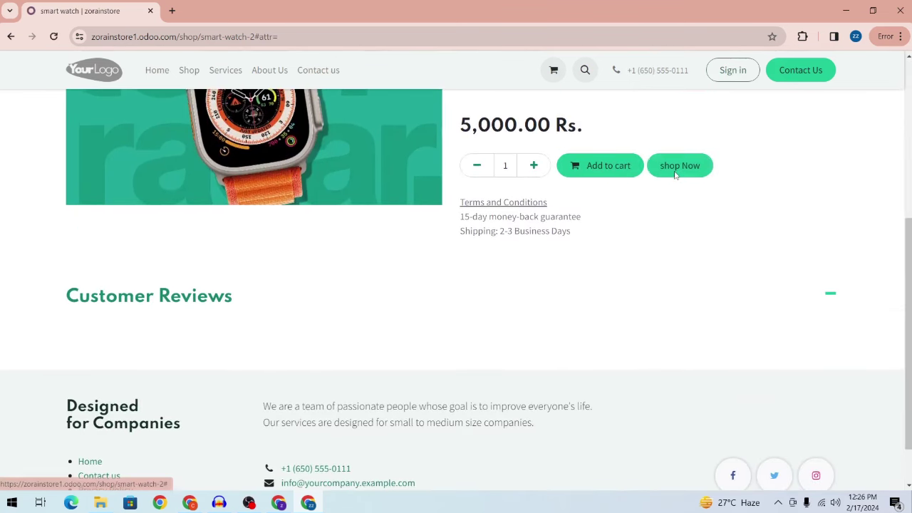
click(677, 169)
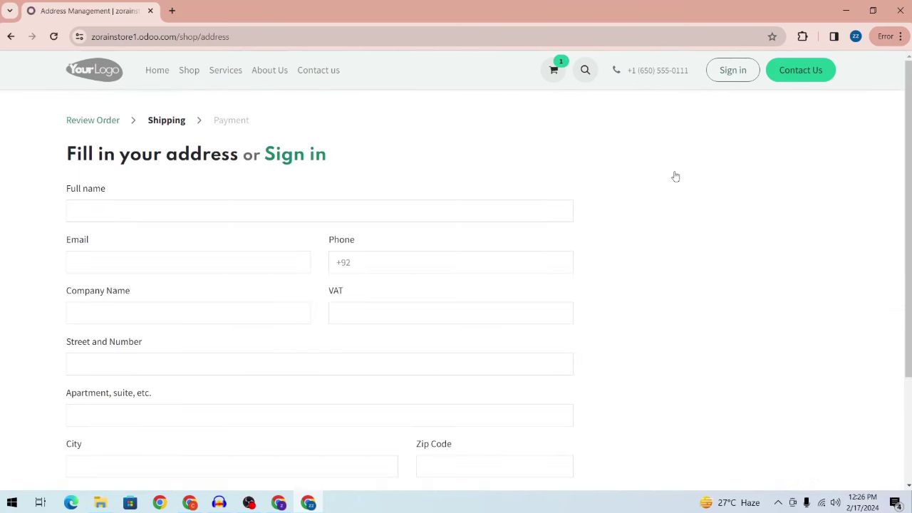
scroll(501, 211, down, 2)
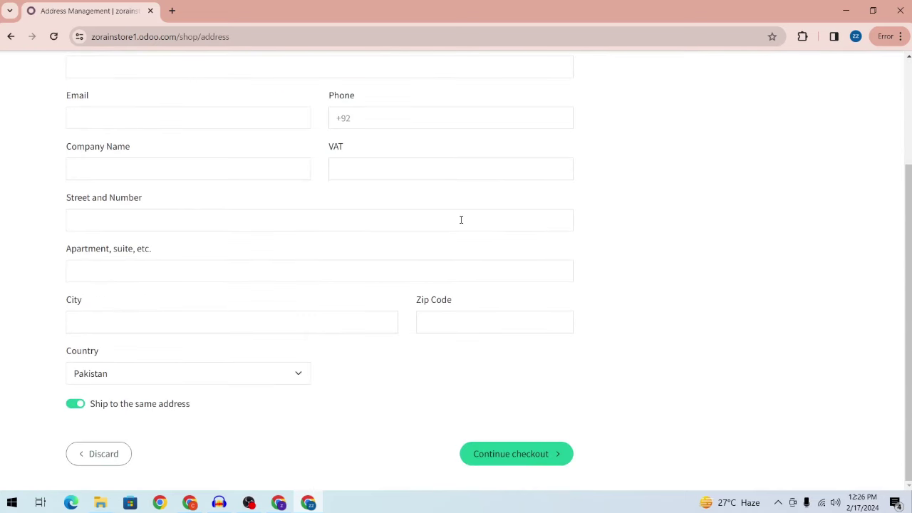
click(529, 457)
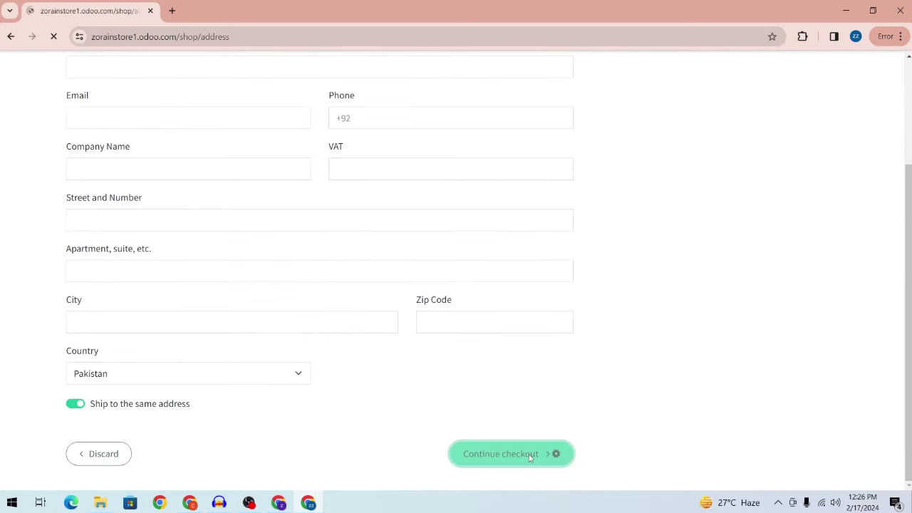
Enter placeholder text for the full name, email, phone, company name and street in the shipping address form
click(362, 226)
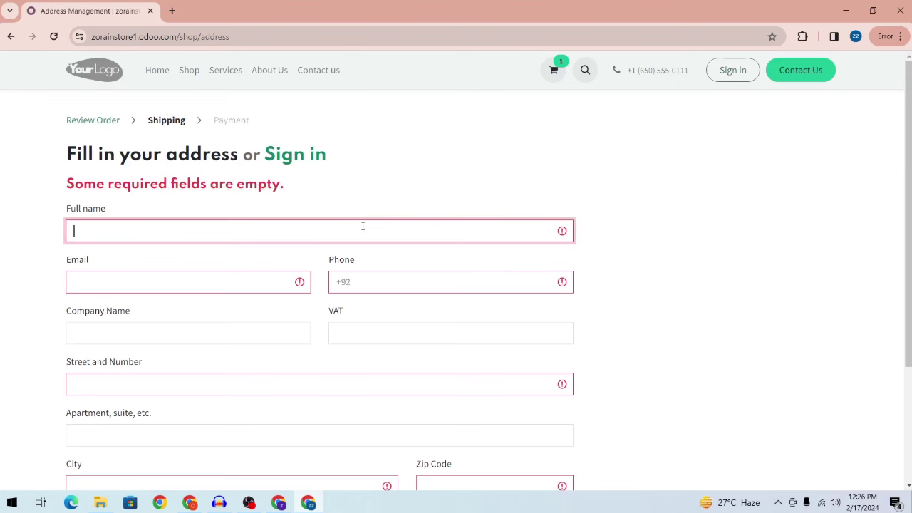
text(asdfa)
click(231, 288)
text(asf)
click(379, 279)
text(asdf)
key(Tab)
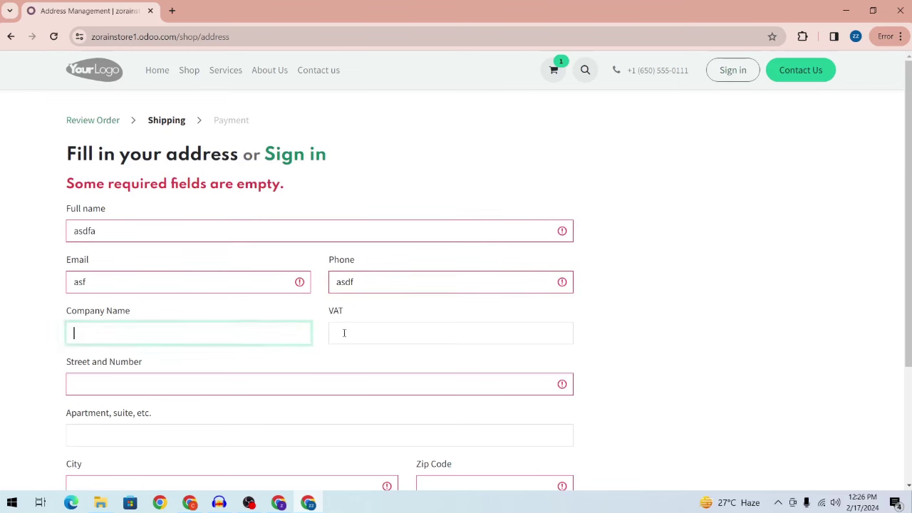
text(asdf)
key(Tab)
click(344, 389)
text(asdf)
scroll(354, 383, down, 3)
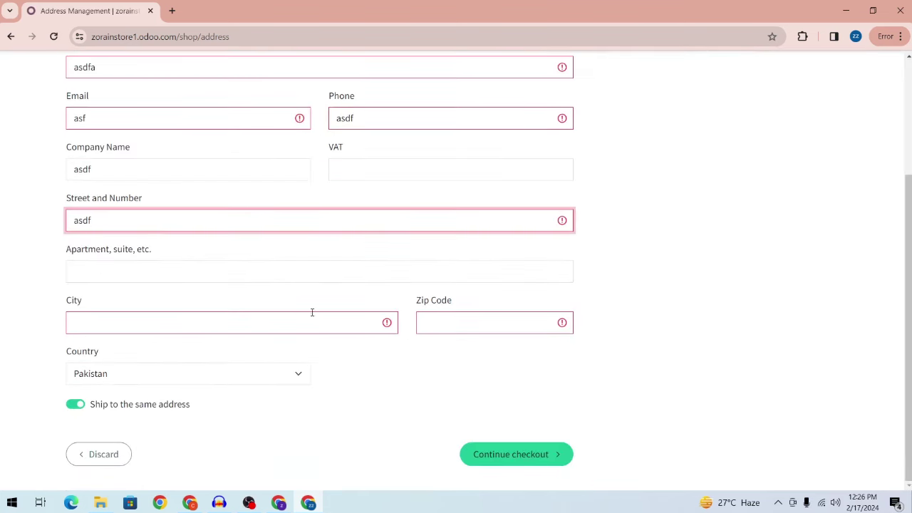
Enter placeholder text for the apartment and city, and try to continue checkout with Pakistan as the country
click(306, 274)
text(adfdf)
click(271, 322)
text(asdfa)
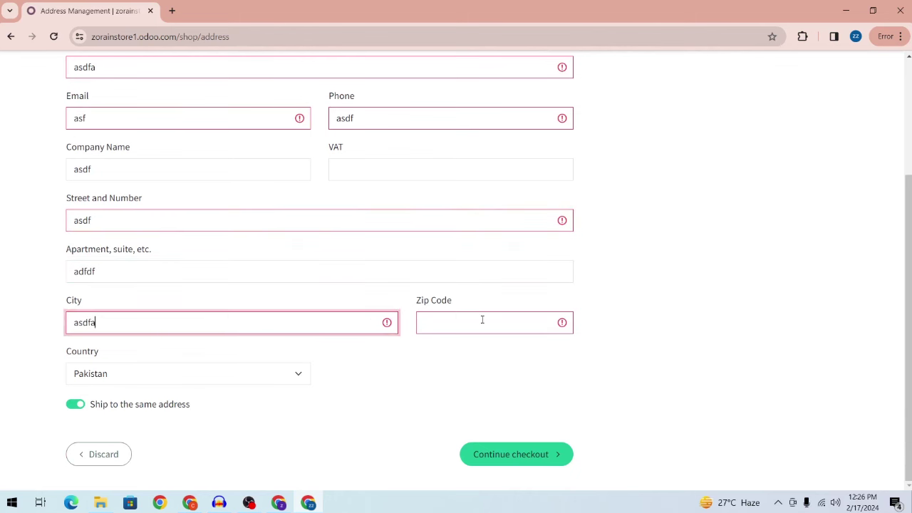
click(482, 320)
click(271, 391)
click(536, 456)
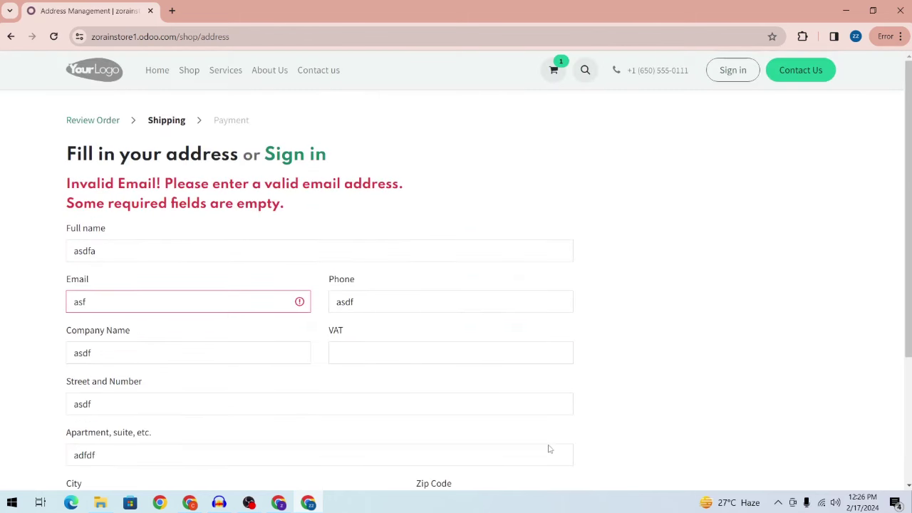
scroll(516, 428, down, 3)
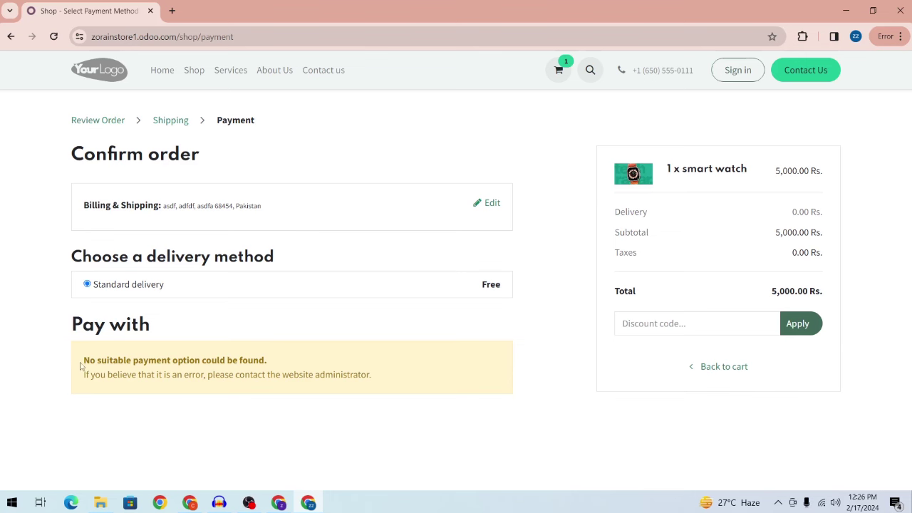
Highlight the notice under Pay with, and switch to the store owner's browser window to open the Home page in the Website editor
drag(80, 366, 191, 375)
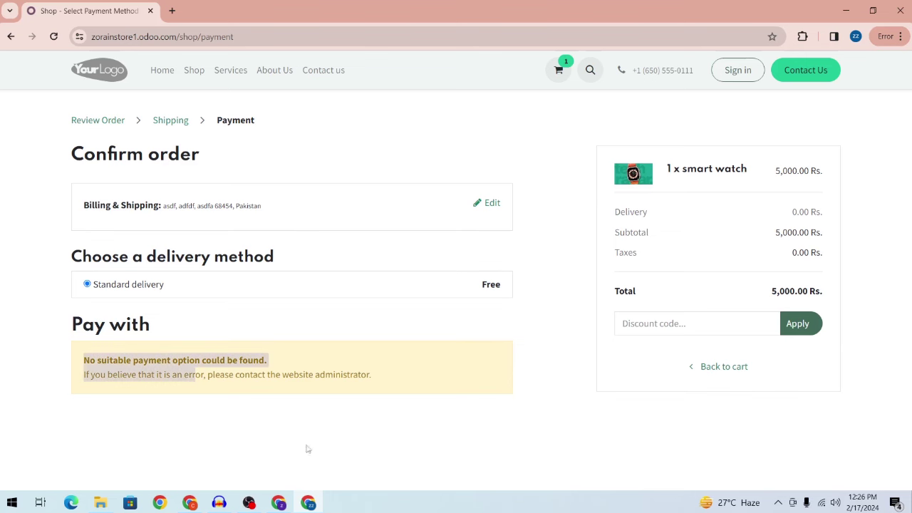
click(278, 504)
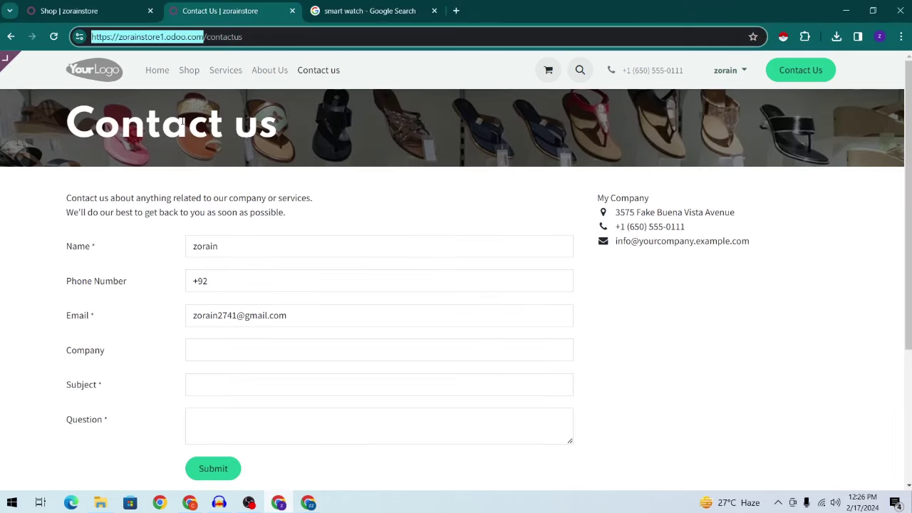
click(69, 10)
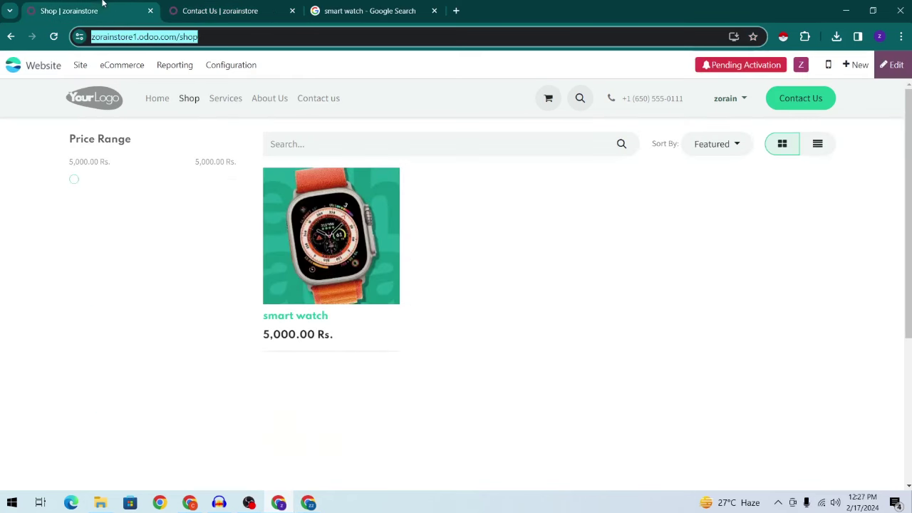
click(157, 98)
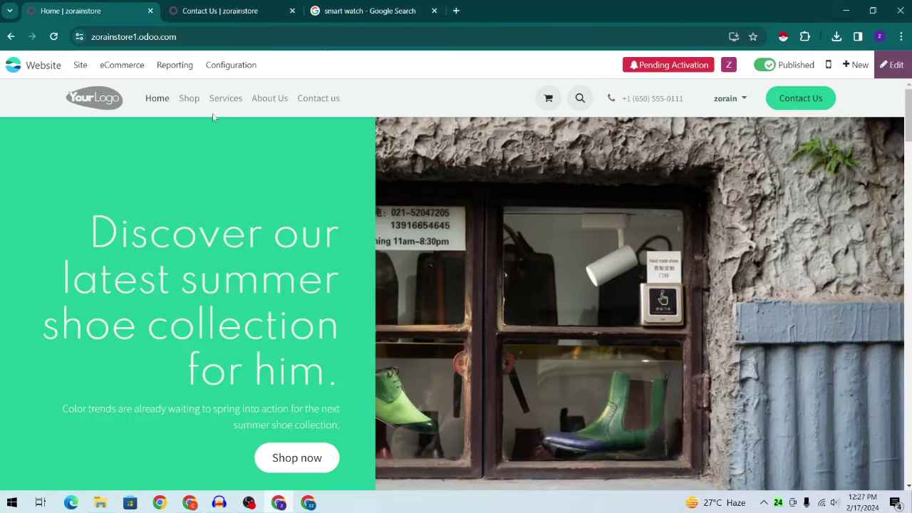
Open the eCommerce payment methods configuration, go on to the payment providers and install PayPal
click(246, 71)
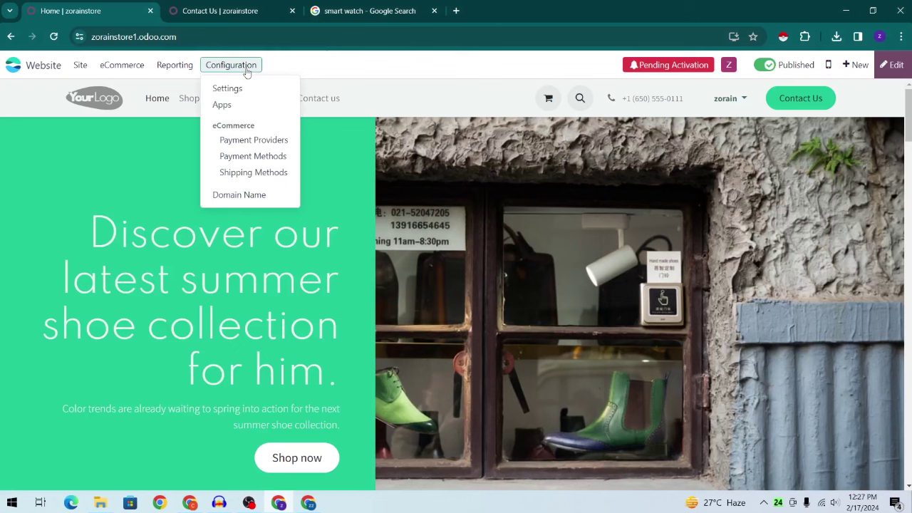
click(246, 163)
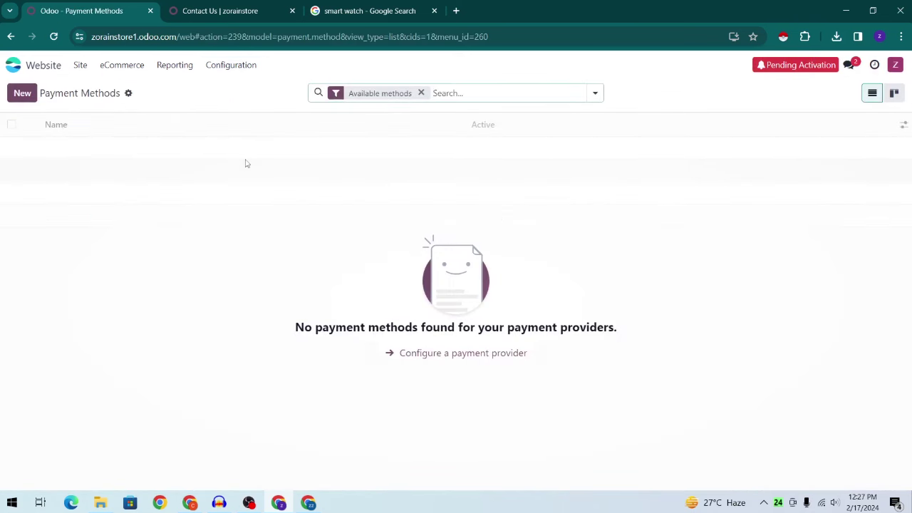
click(456, 355)
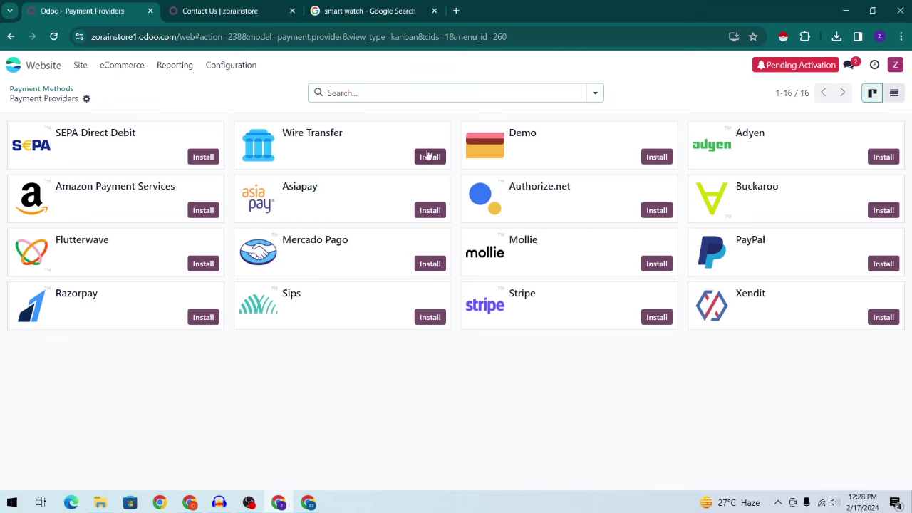
click(594, 93)
click(882, 266)
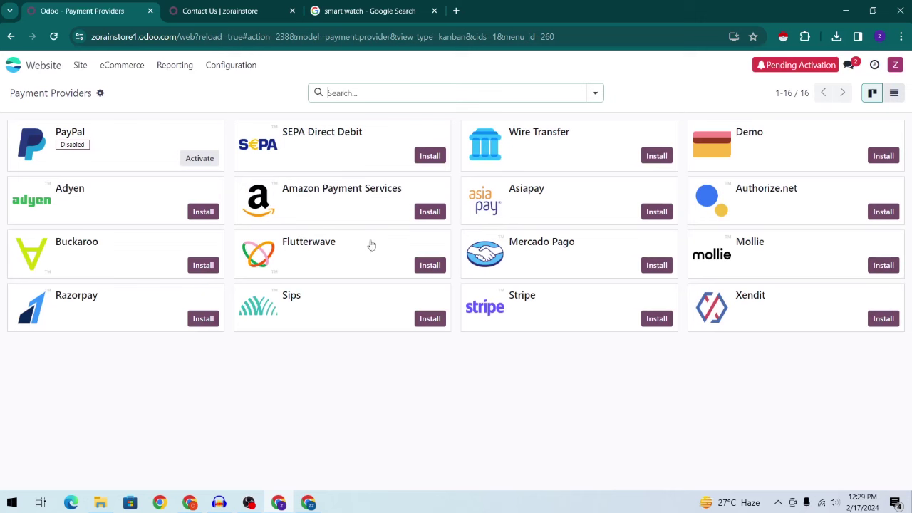
Try to set the PayPal provider's state to Test Mode and check its payment configuration
click(219, 169)
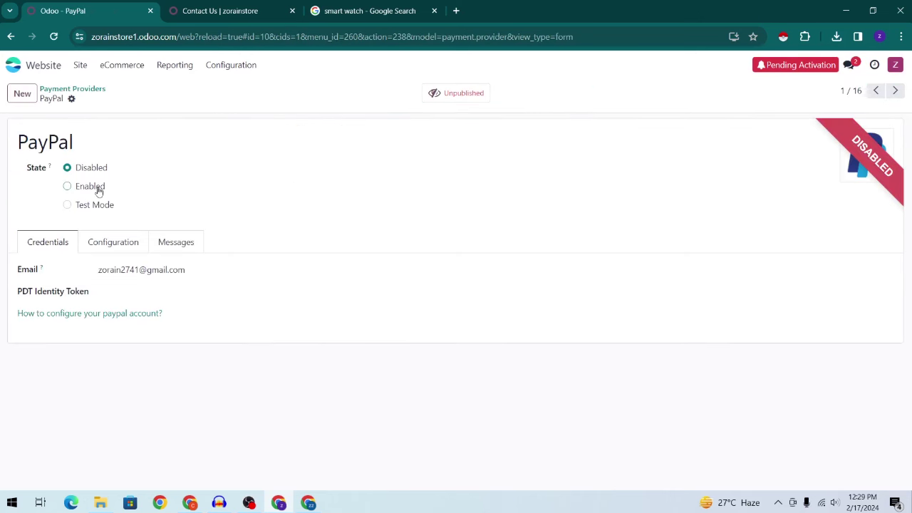
click(95, 206)
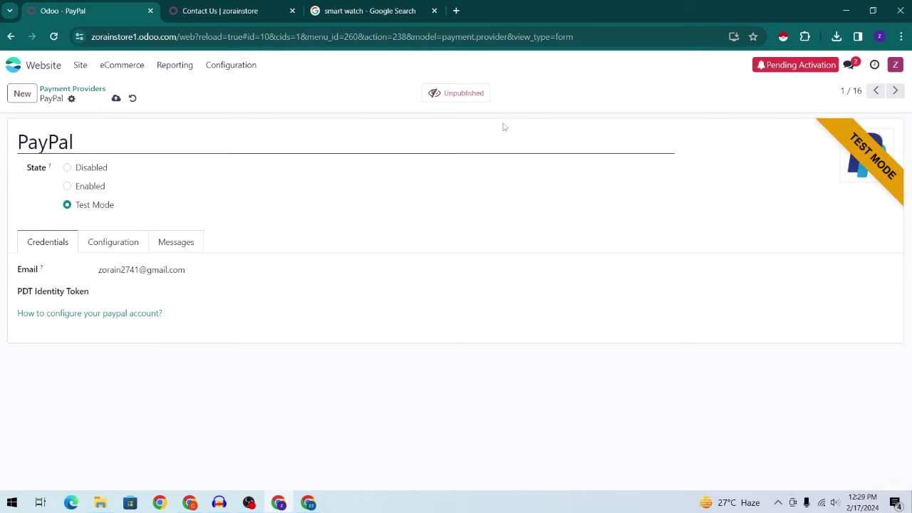
click(126, 250)
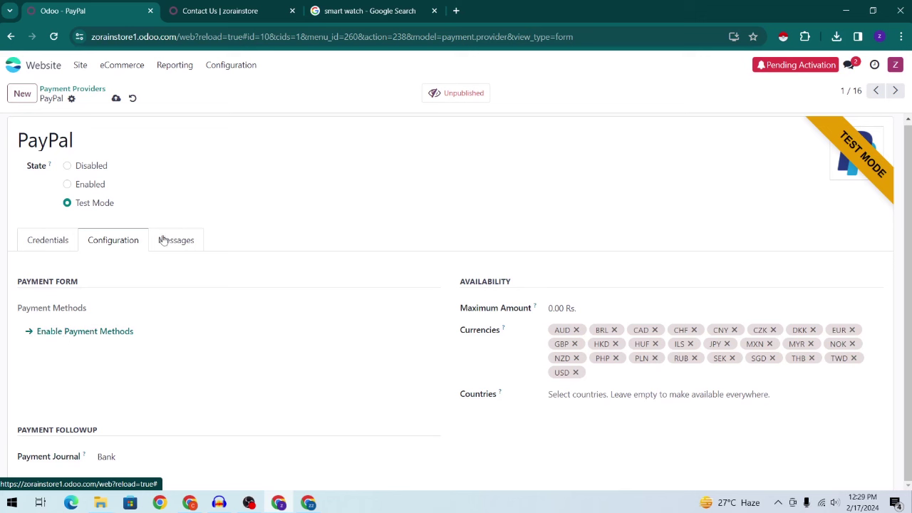
click(81, 346)
click(72, 89)
Open the eCommerce Shipping Methods list and start a new shipping method
click(231, 65)
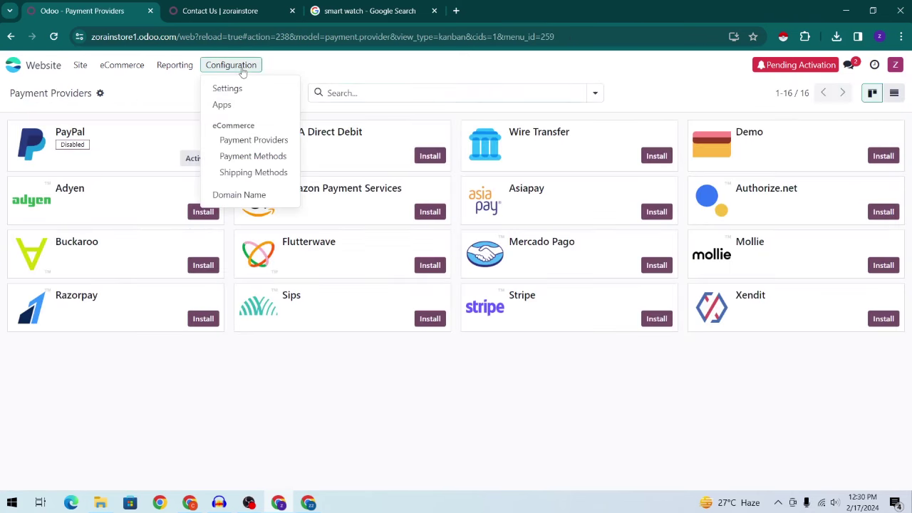
click(261, 174)
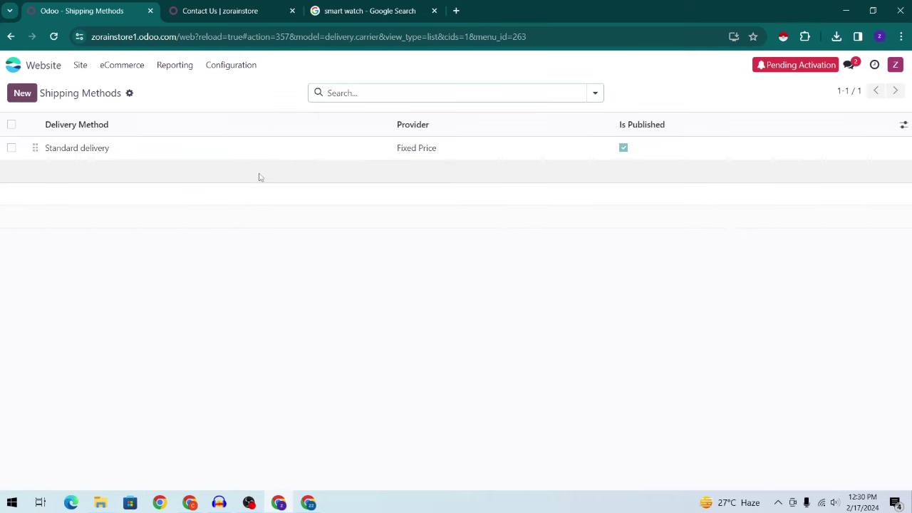
click(10, 148)
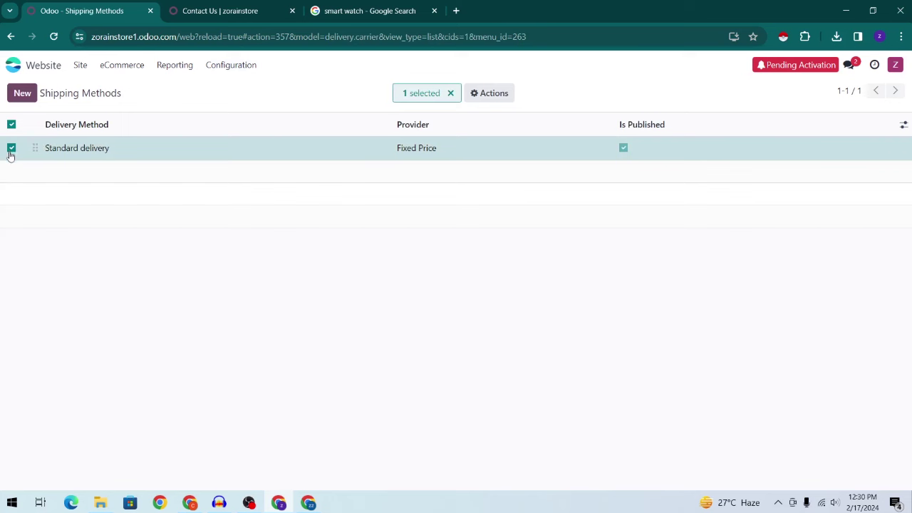
click(12, 148)
click(25, 95)
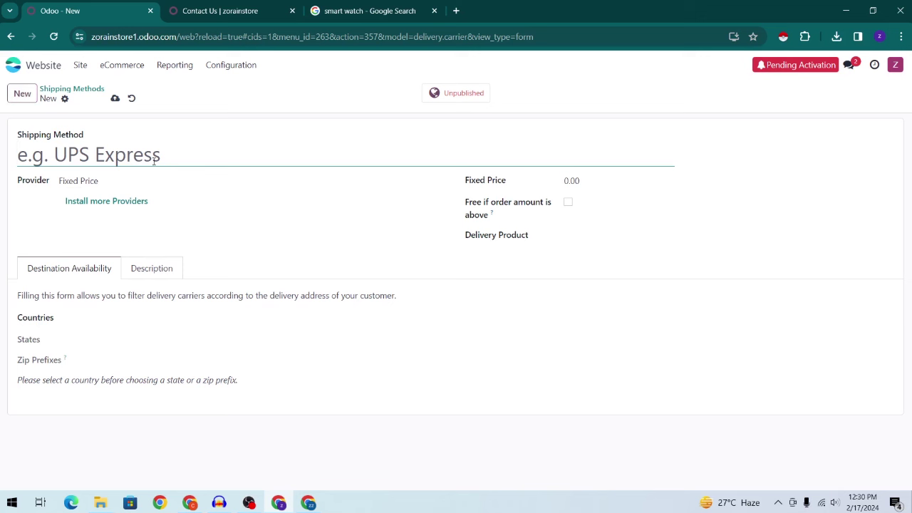
Fill in the new shipping method with the Fixed Price provider, a fixed price of 1000 and smart watch as the delivery product
click(112, 183)
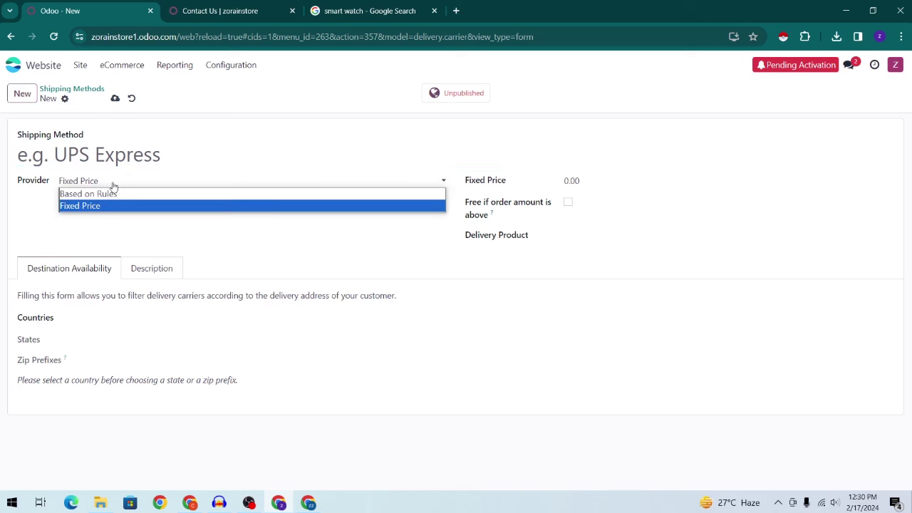
click(136, 187)
click(472, 182)
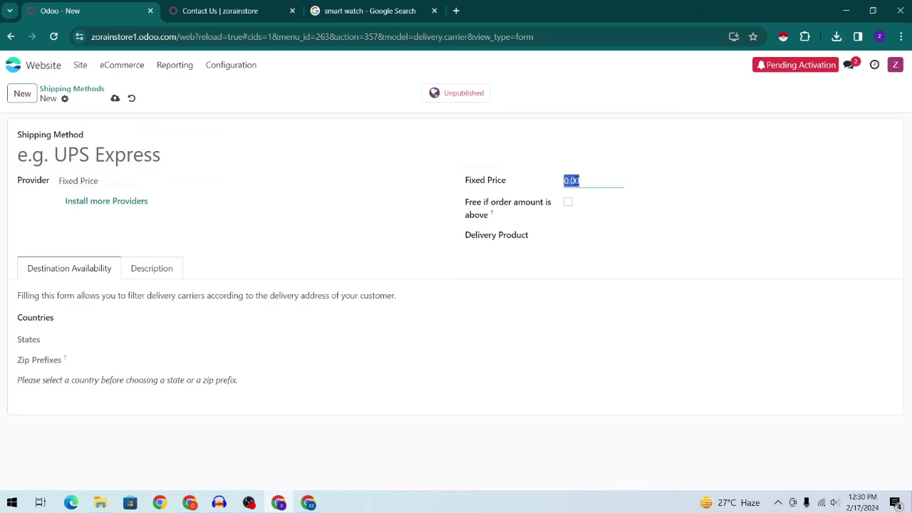
text(1000)
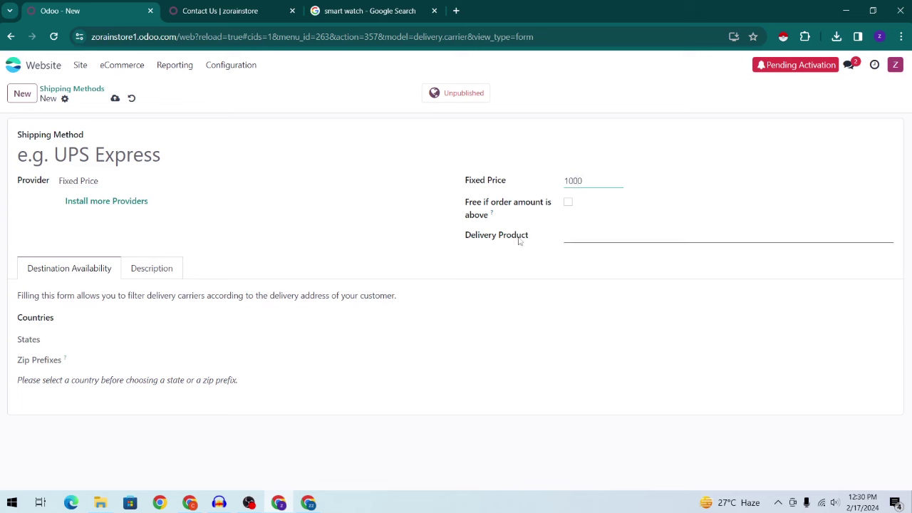
click(624, 237)
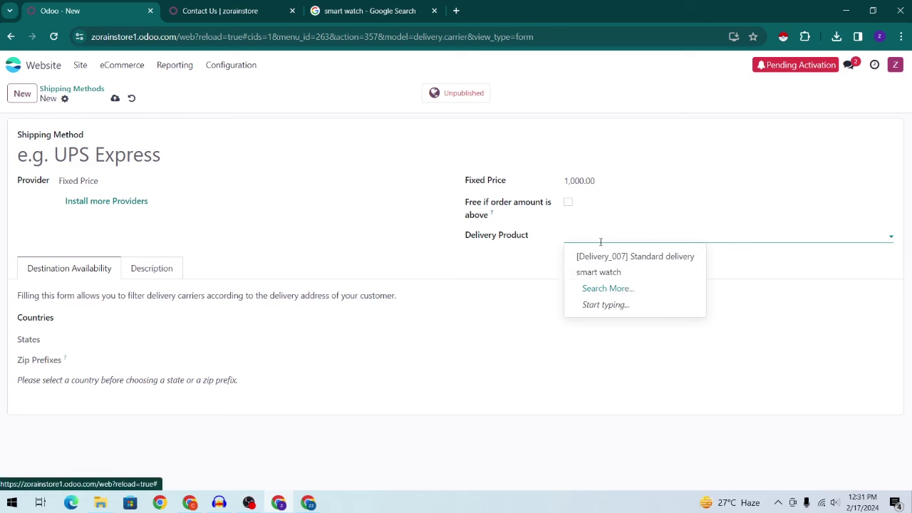
click(571, 215)
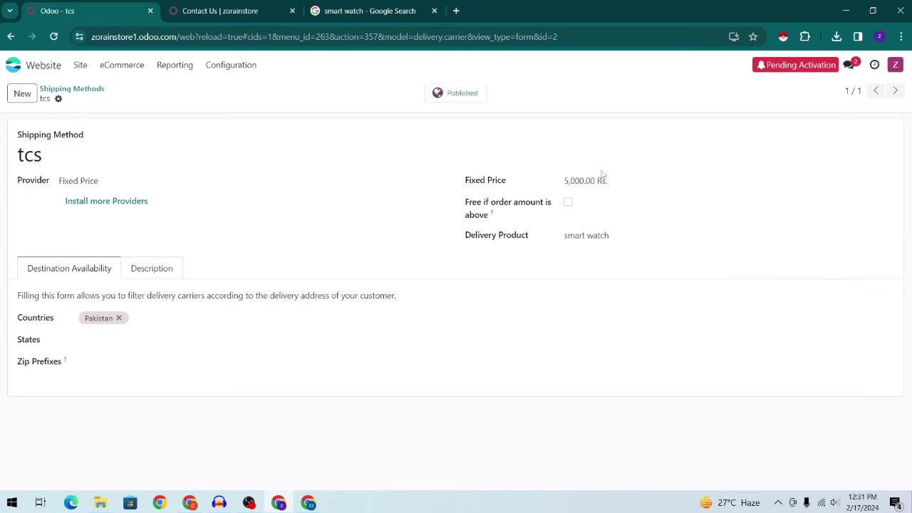
Switch to the visitor's shop window, revisit the Shipping step, return to Payment and choose tcs as the delivery method
click(308, 504)
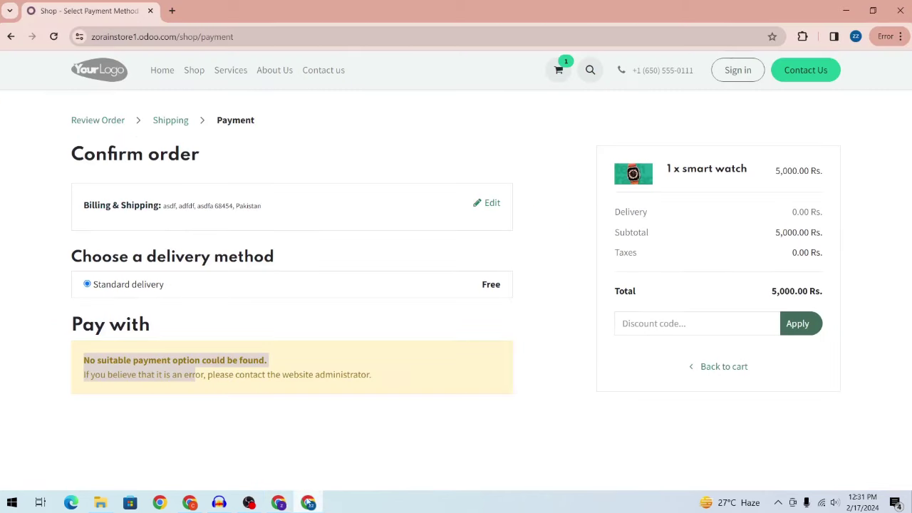
click(164, 124)
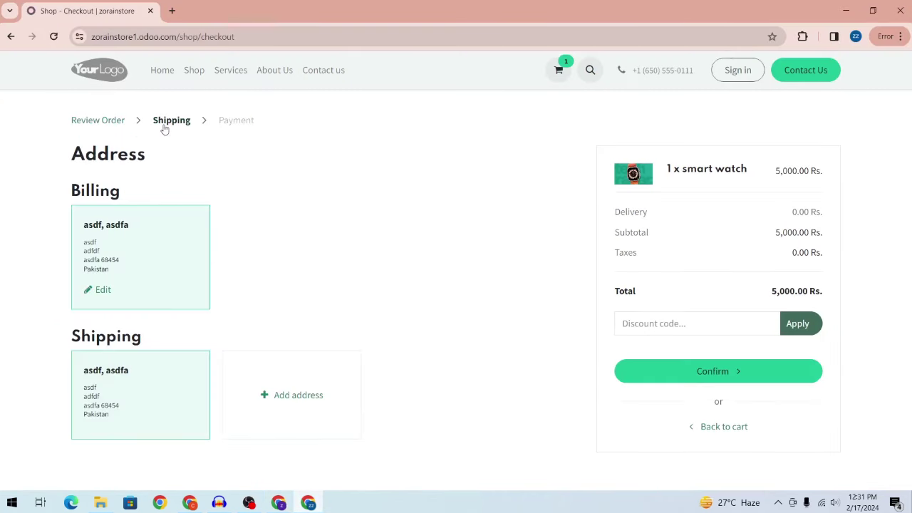
click(10, 37)
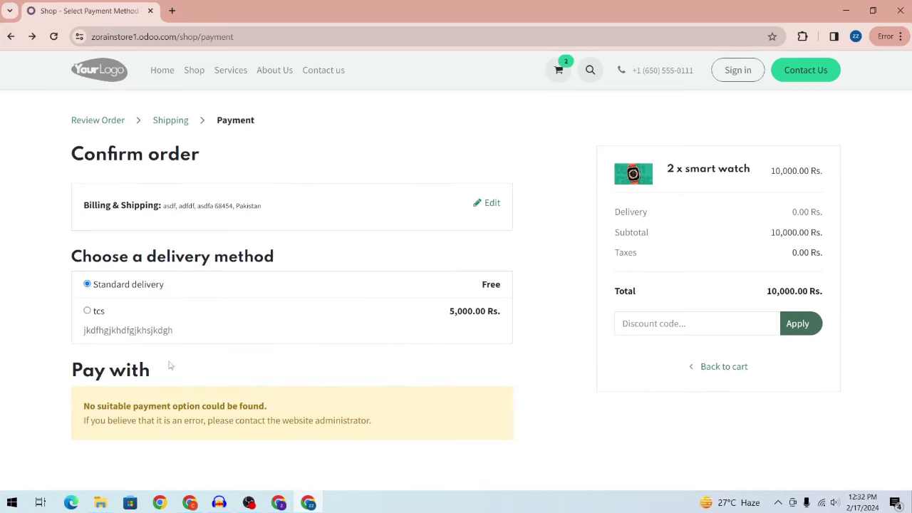
click(87, 312)
Switch to the store owner's window, open the eCommerce orders list and remove its Confirmed filter
key(alt+Tab)
click(122, 65)
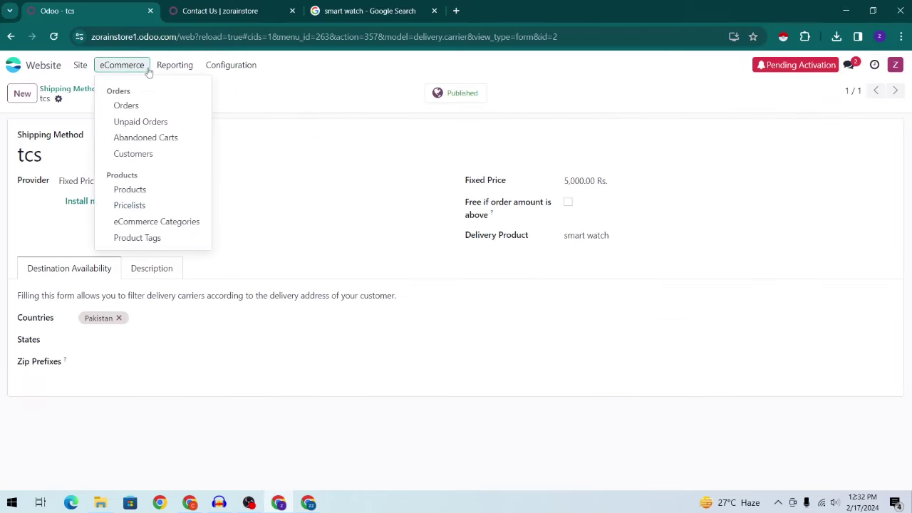
click(127, 105)
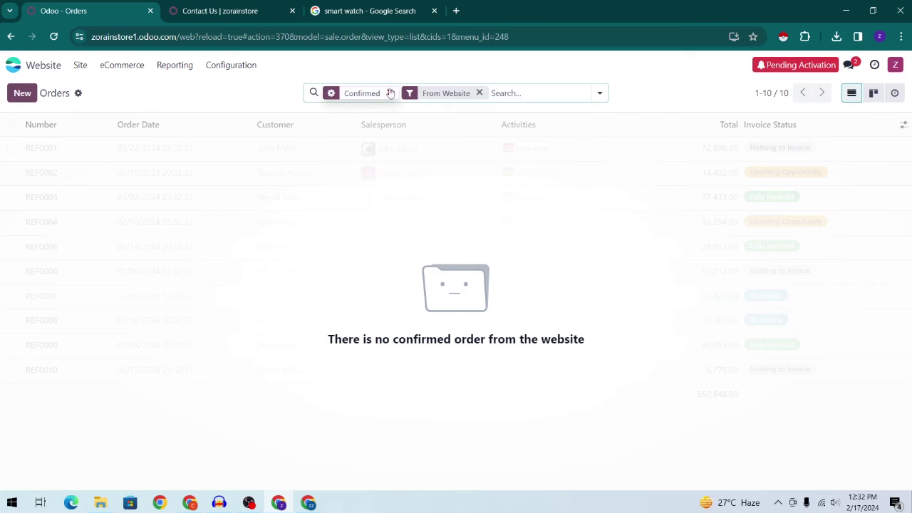
click(391, 93)
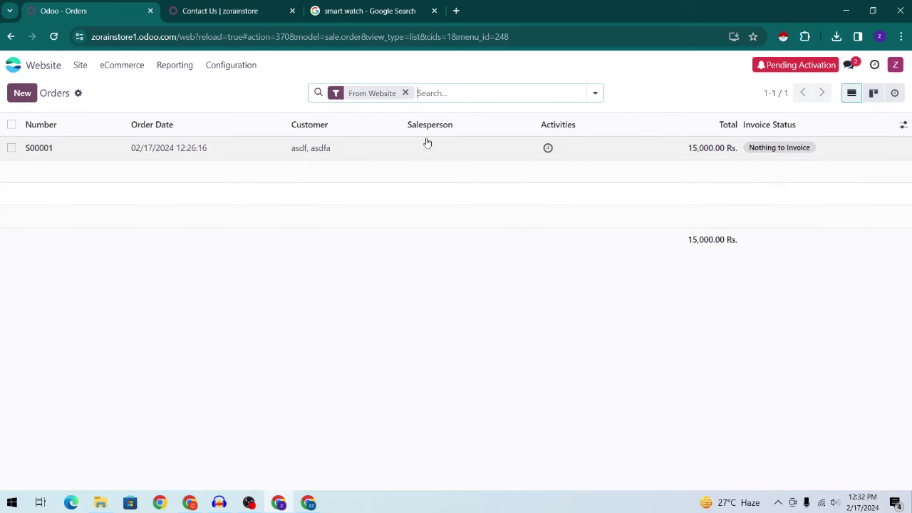
Open the visitor's website order and review its customer details, order lines and total
click(170, 158)
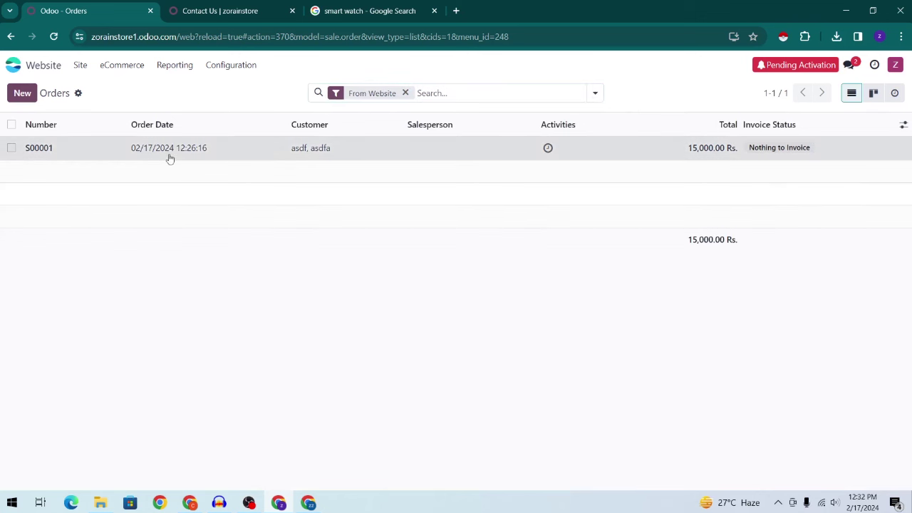
double_click(169, 159)
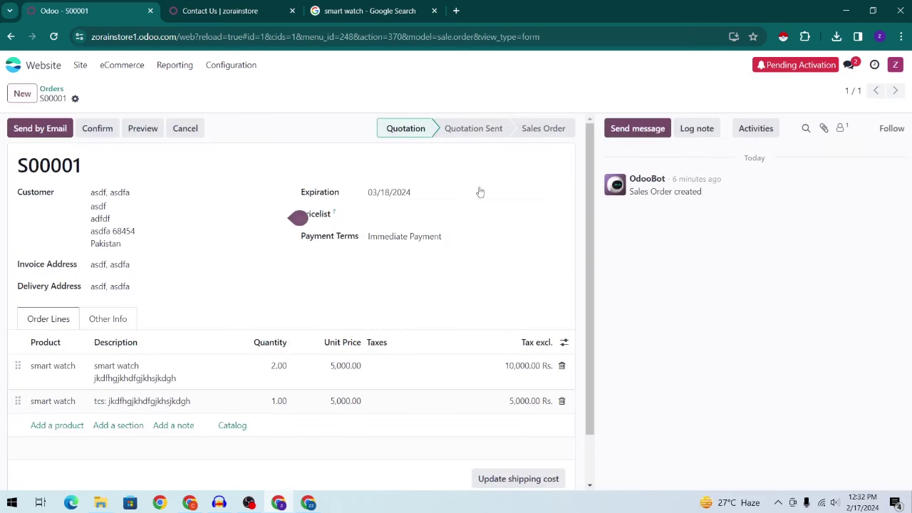
scroll(343, 219, down, 1)
scroll(343, 219, down, 1)
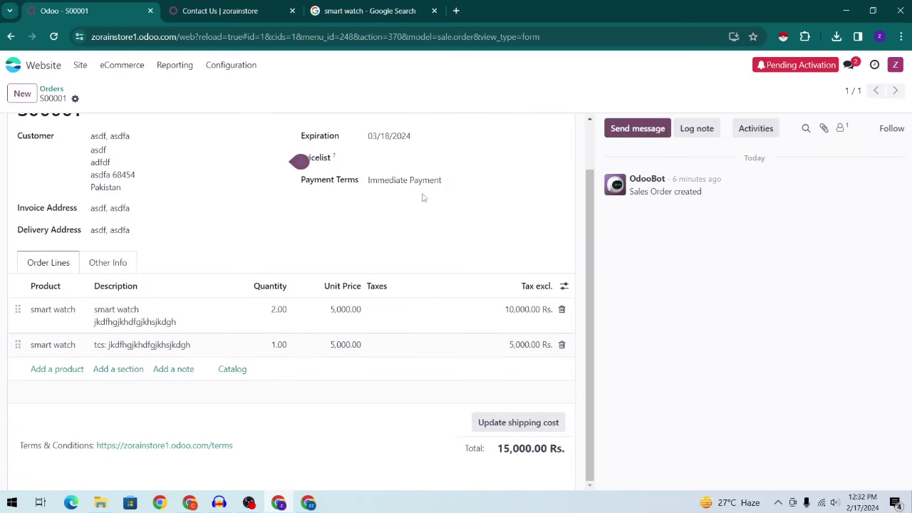